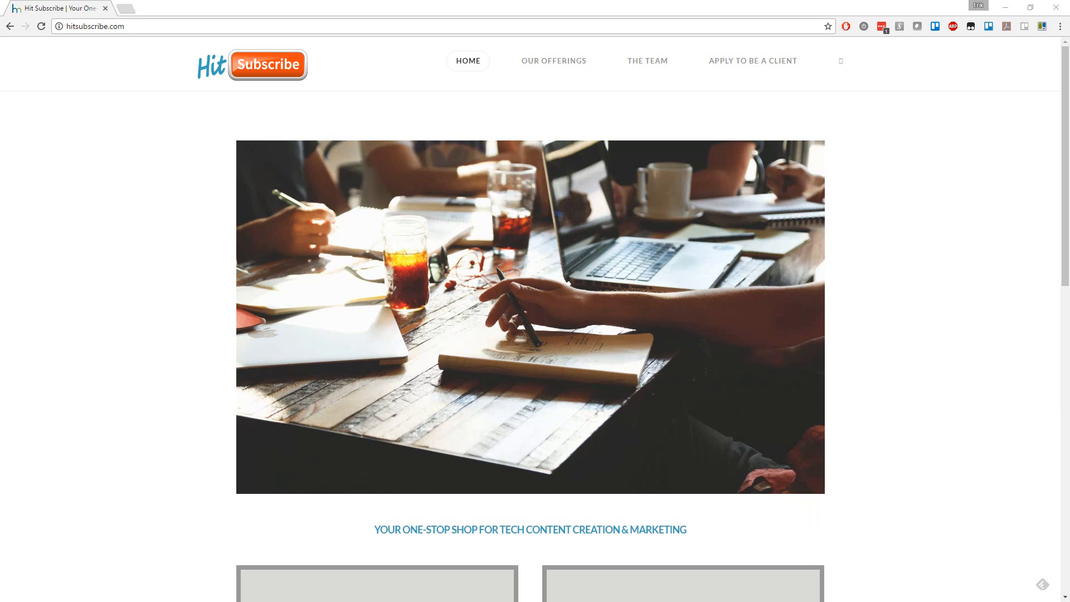
Open the PayPal site in a new browser tab
left_click(267, 25)
key("ctrl+t")
type("pay")
key("Return")
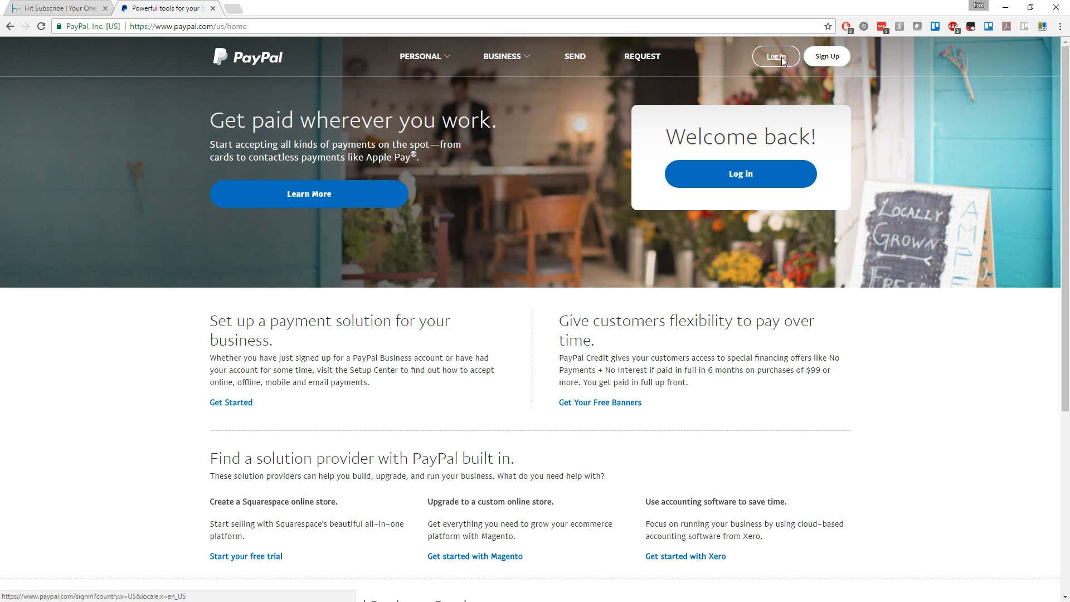
Log in to PayPal with the saved business account from the password manager
left_click(781, 57)
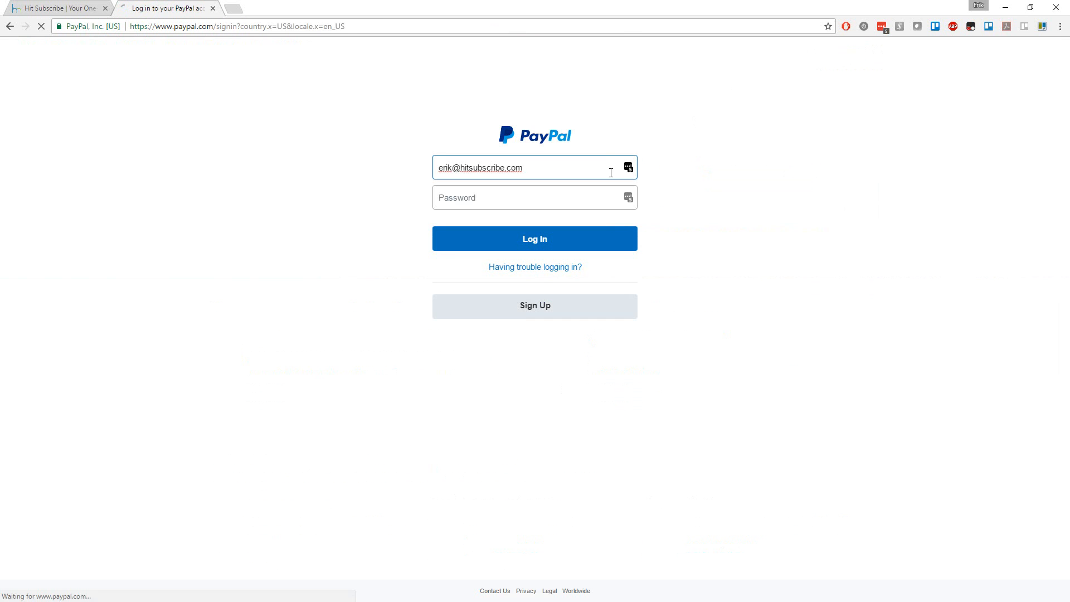
left_click(629, 168)
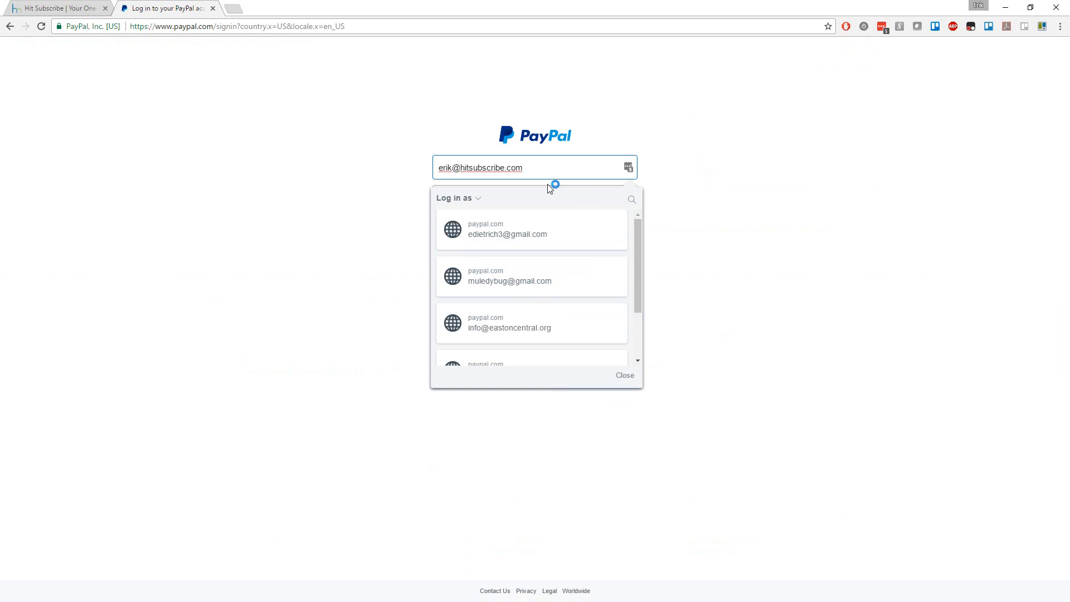
scroll(580, 282, "down", 2)
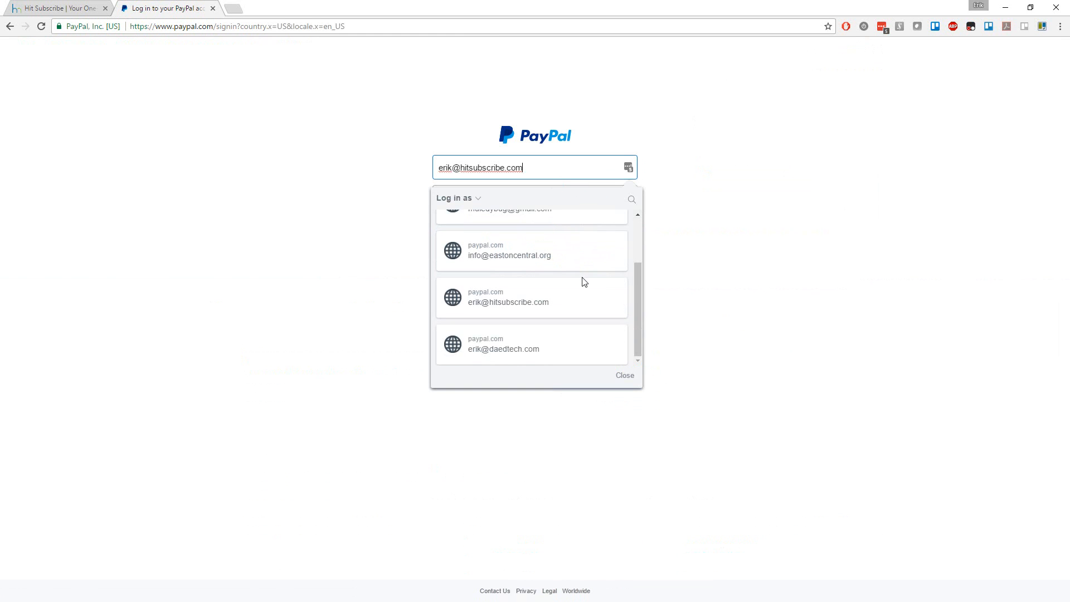
left_click(511, 313)
left_click(584, 246)
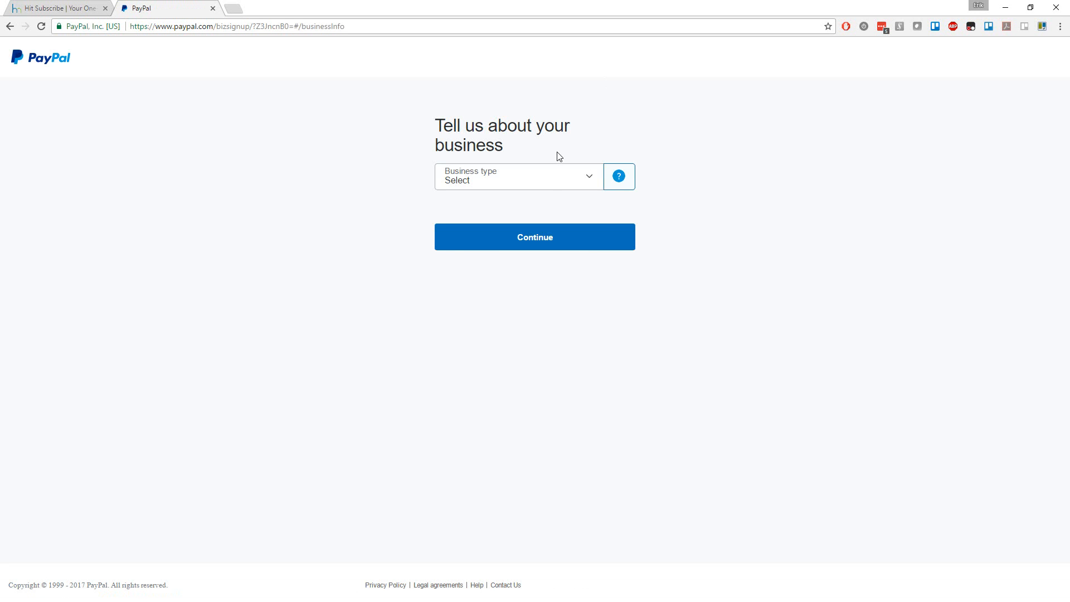
Set the business type to Partnership, leaving the business category unselected
left_click(551, 183)
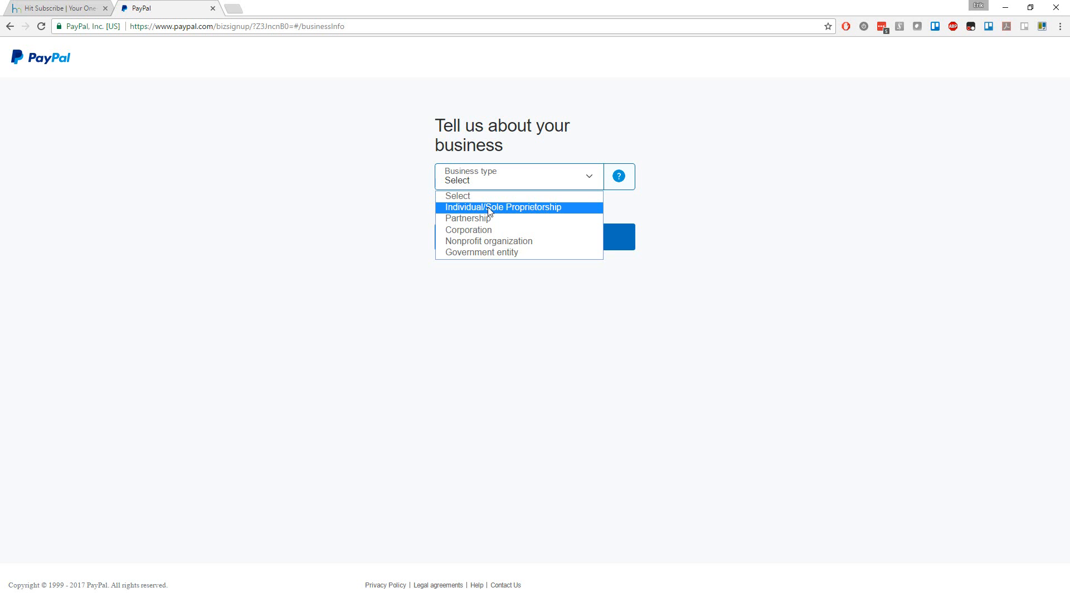
left_click(370, 183)
left_click(484, 185)
left_click(508, 223)
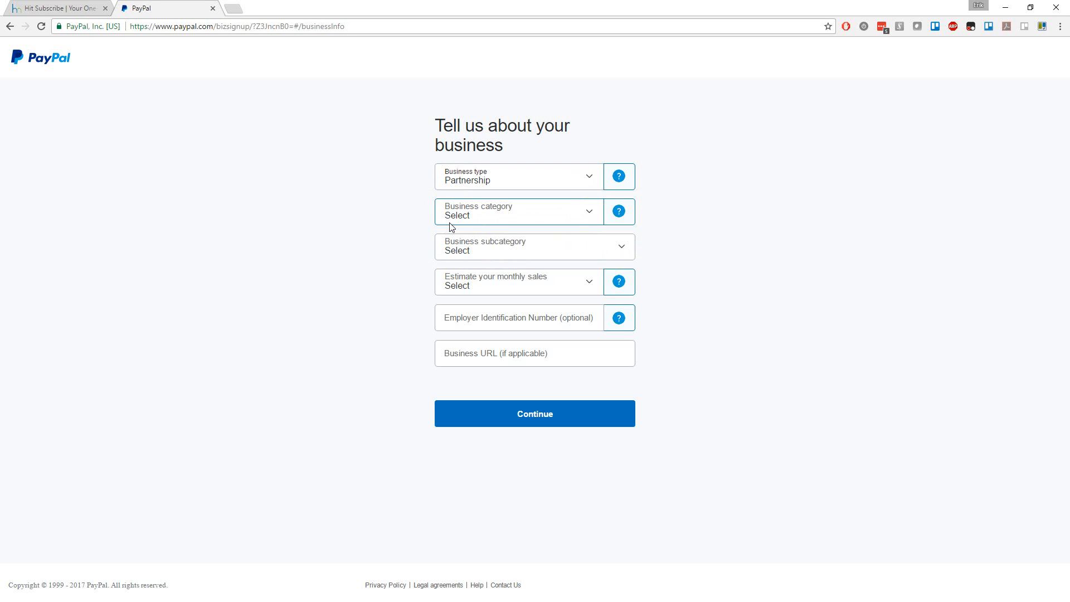
left_click(591, 215)
left_click(591, 215)
Click into the Employer Identification Number field but leave it blank
left_click(488, 317)
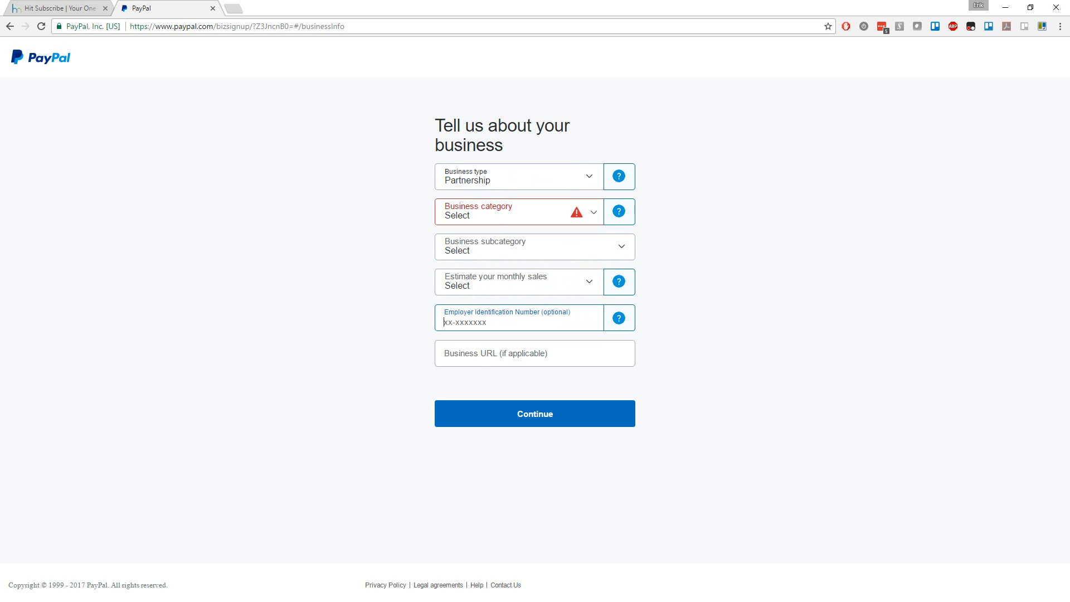
left_click(358, 95)
left_click(289, 26)
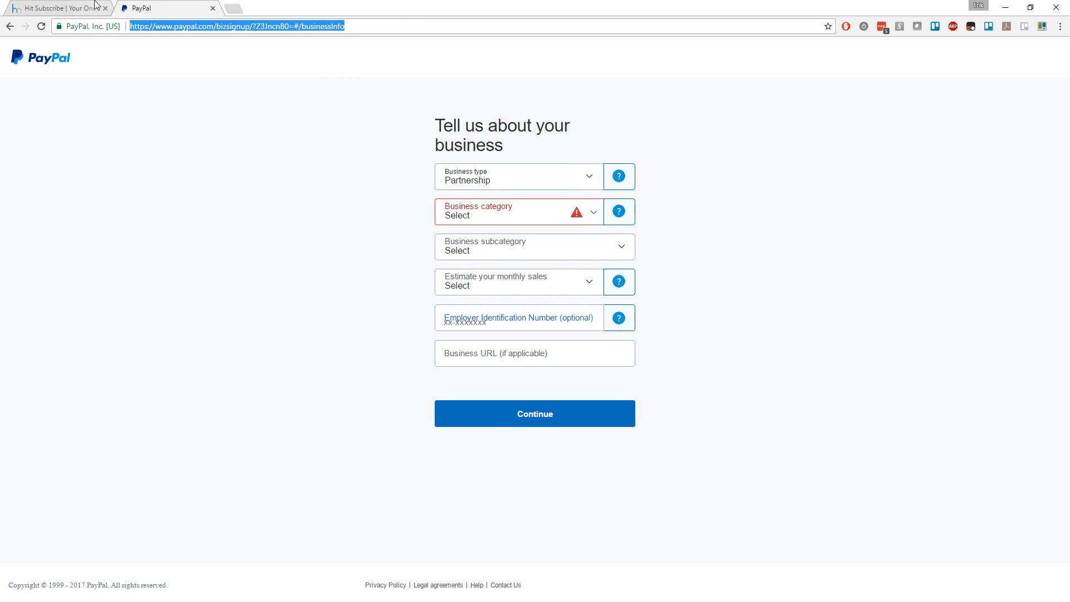
Google 'create ein' in a new tab and open the IRS 'Apply for an EIN Online' result
left_click(347, 21)
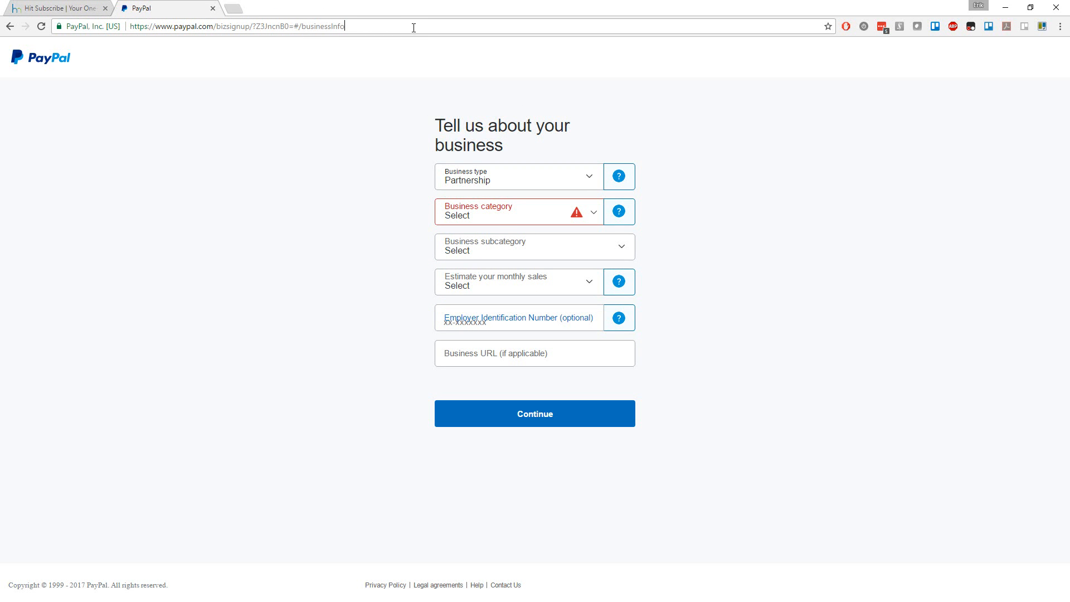
key("ctrl+t")
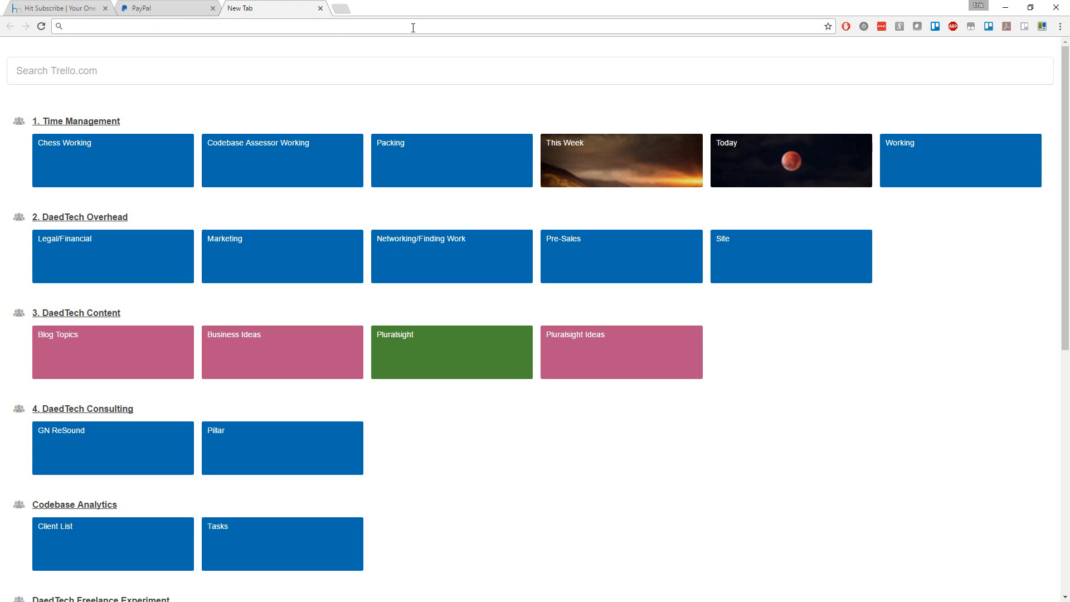
type("create ")
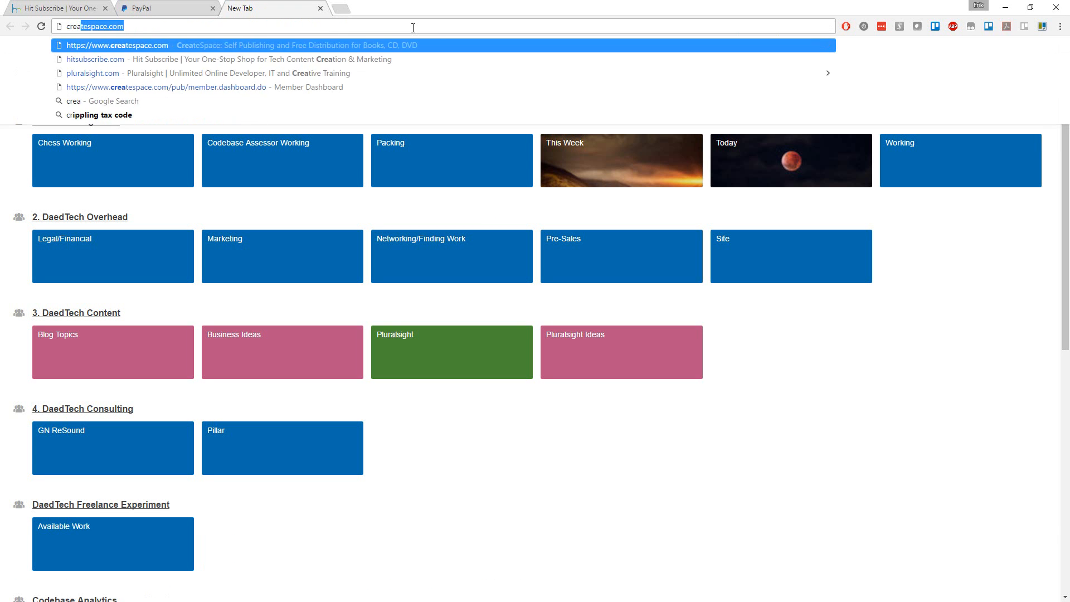
type("ein")
key("Return")
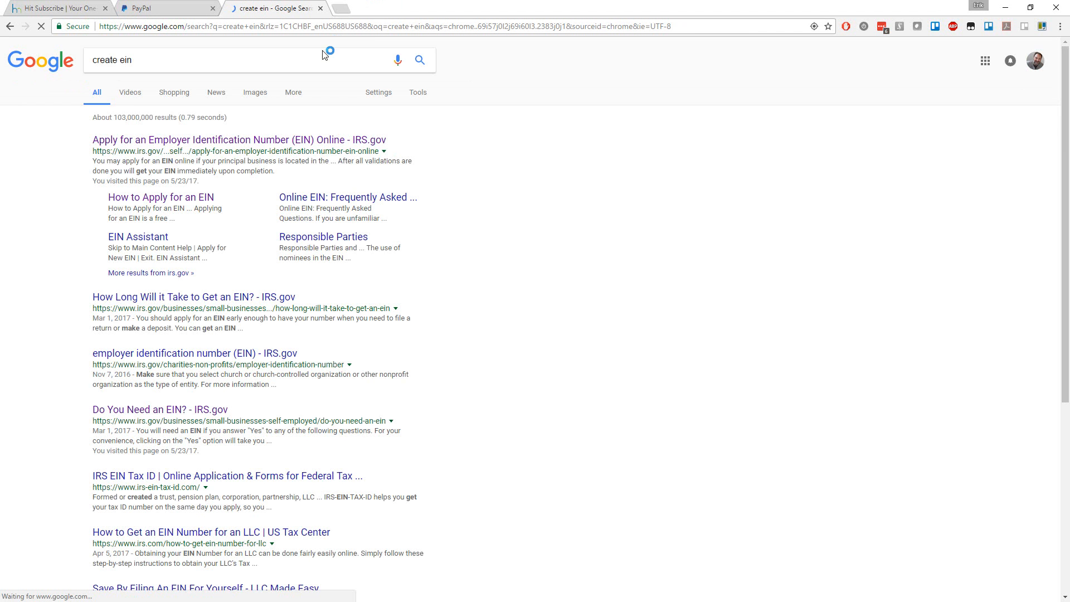
left_click(163, 140)
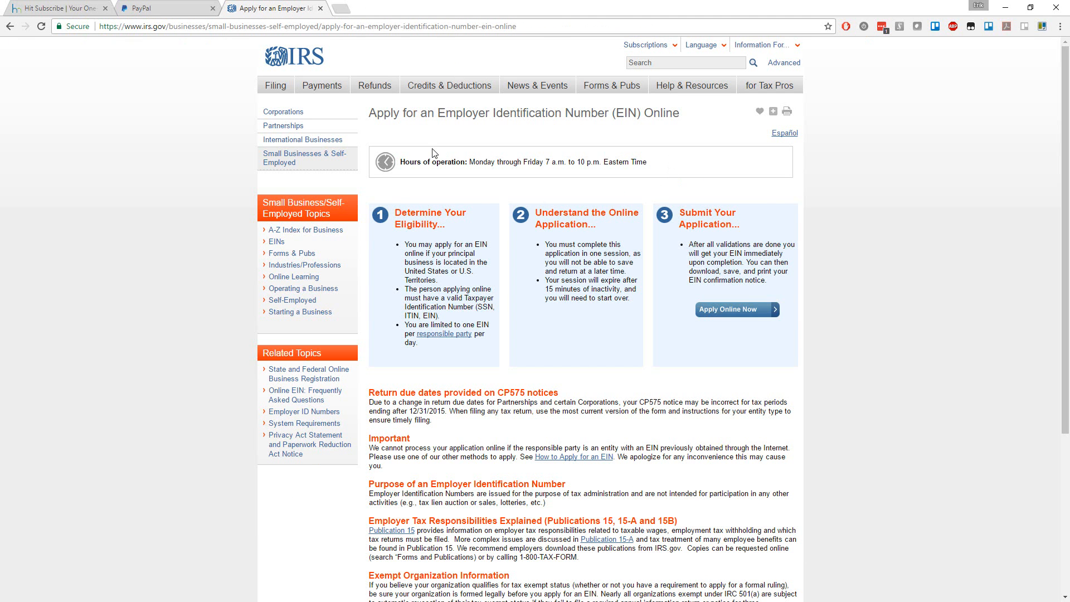
Highlight the hours of operation line, then launch the online EIN application with Apply Online Now
left_click_drag(402, 163, 663, 165)
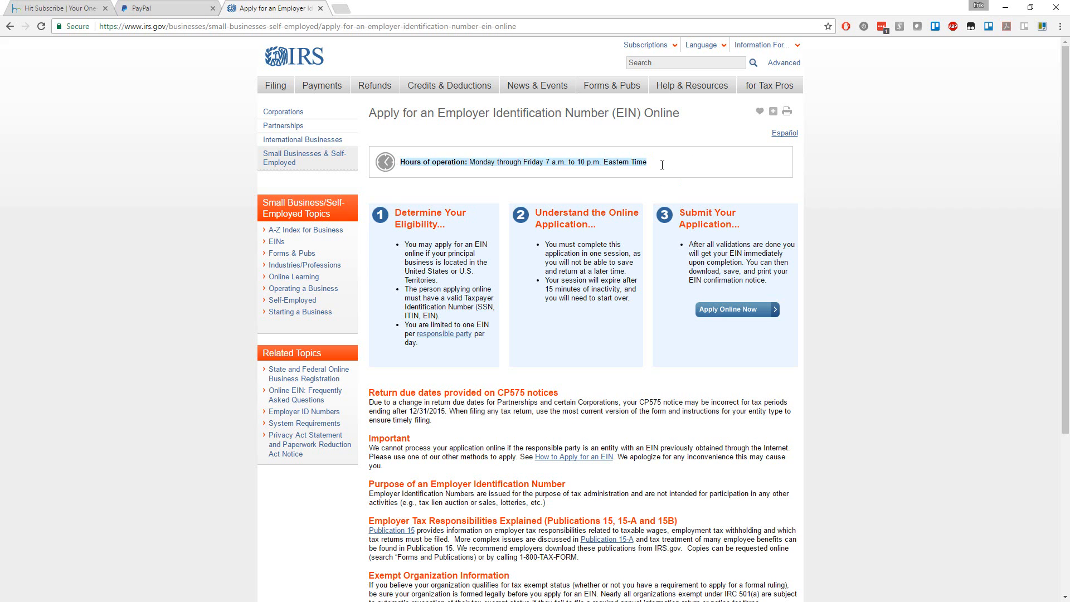
left_click(662, 165)
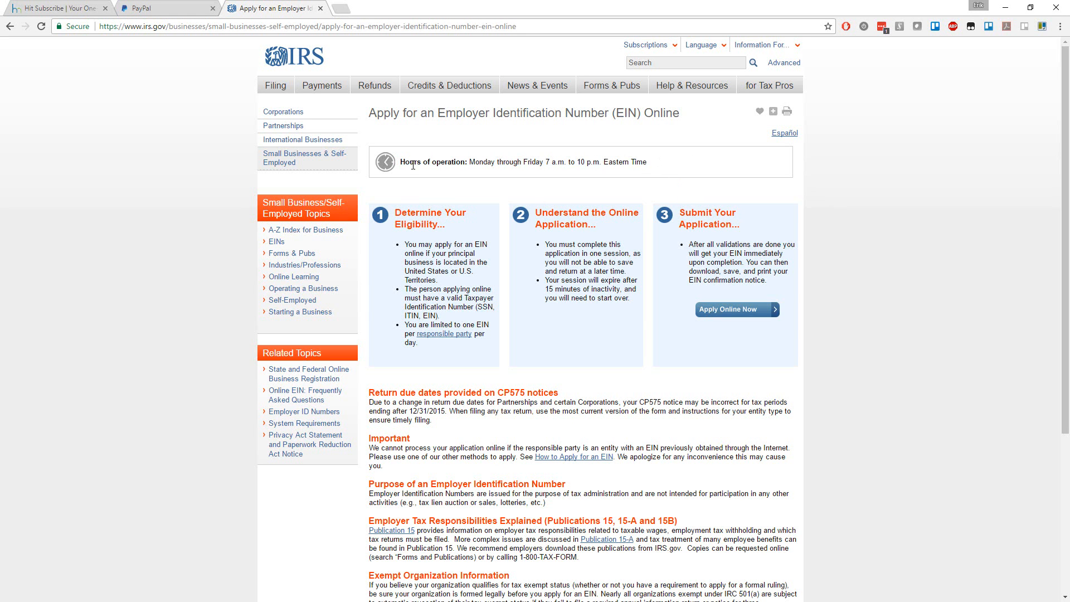
left_click_drag(401, 162, 646, 161)
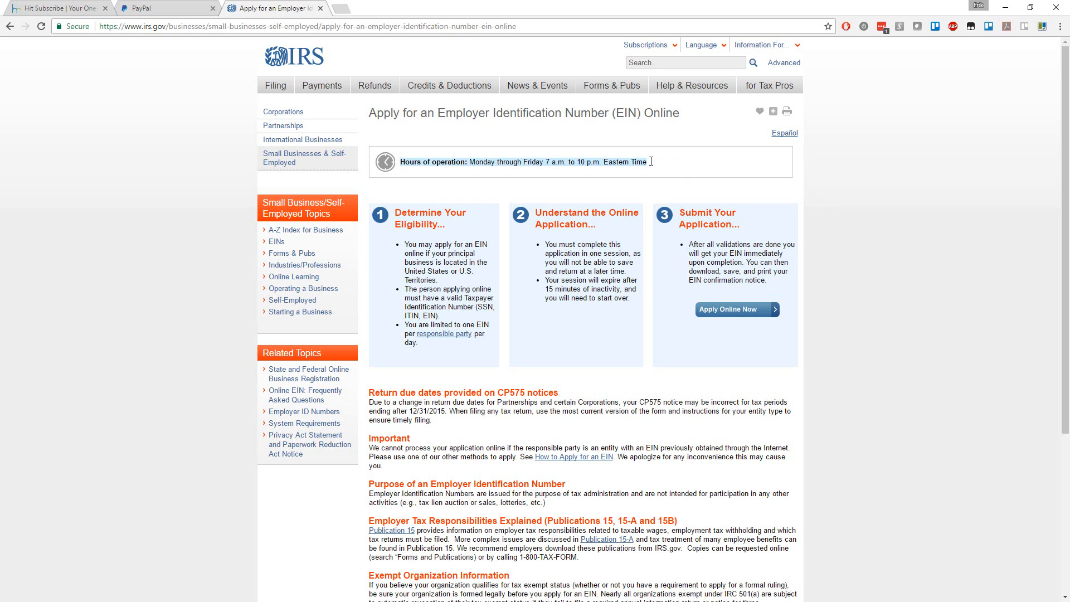
left_click(624, 161)
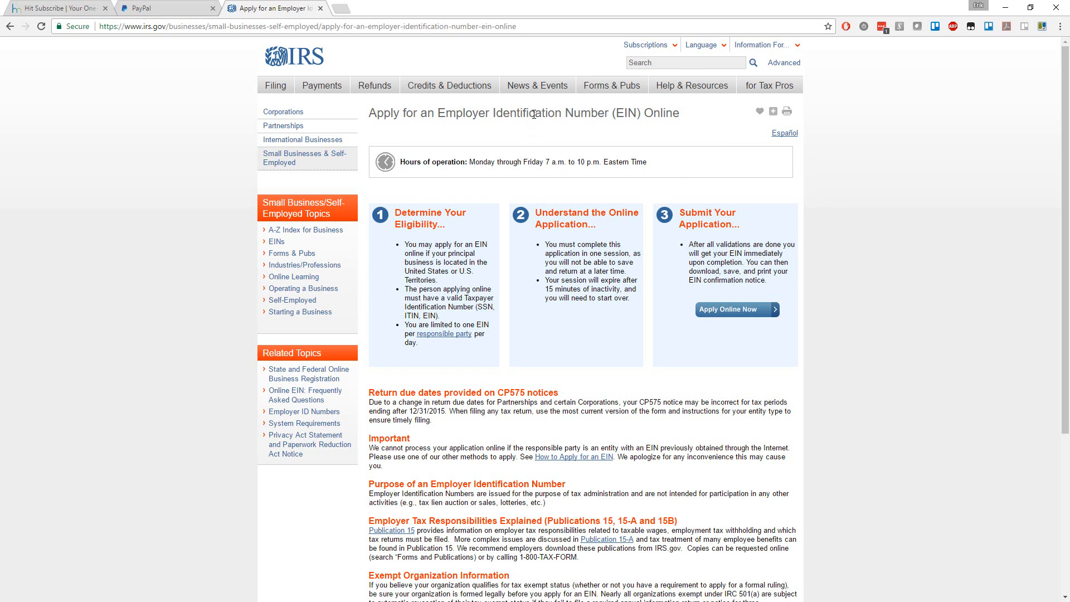
left_click_drag(648, 162, 497, 162)
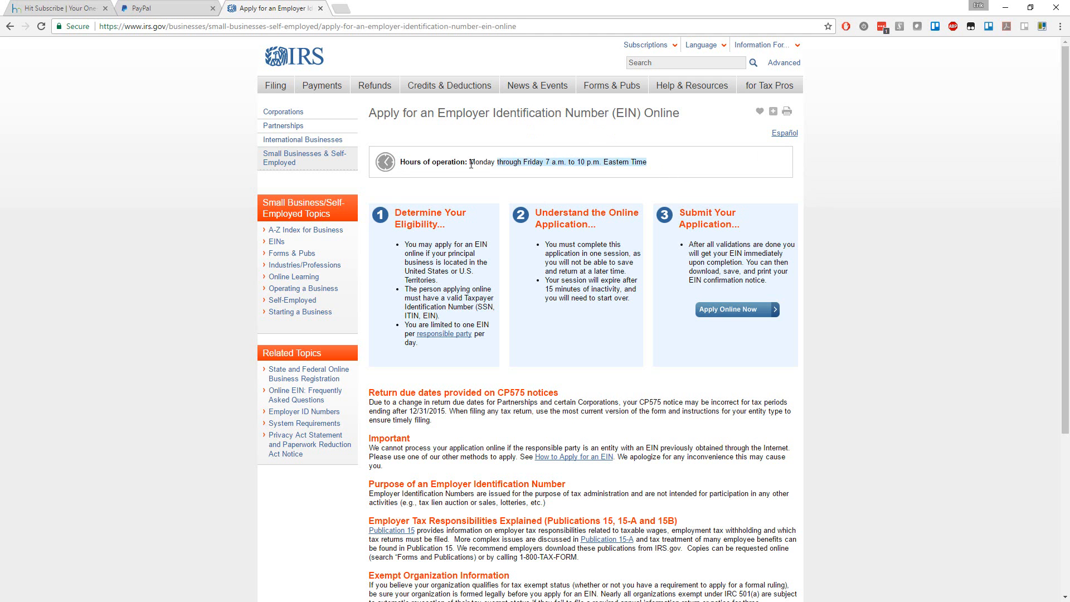
left_click(718, 317)
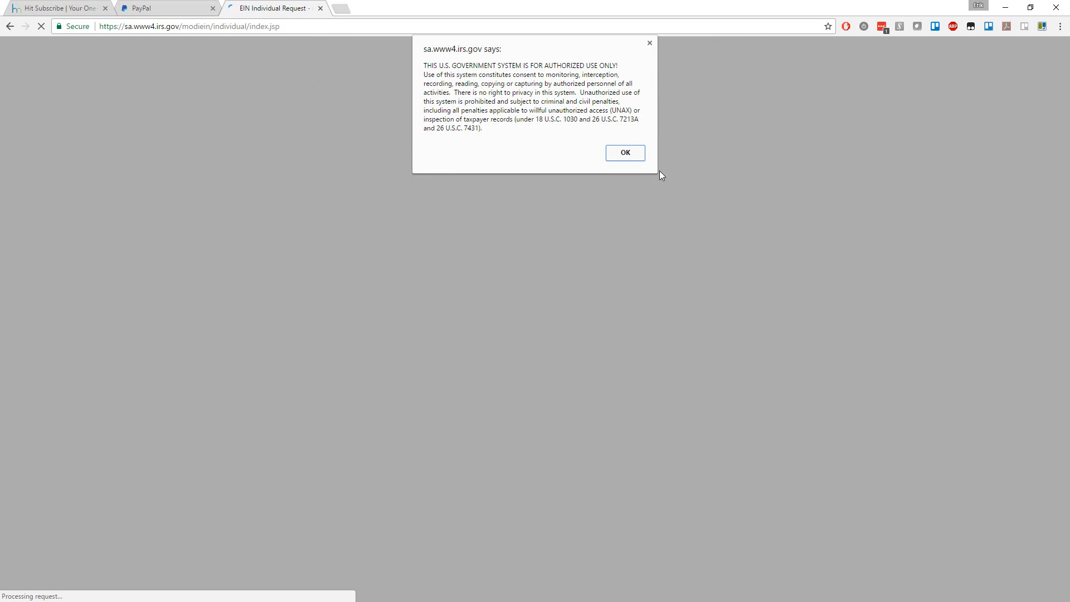
Dismiss the authorized-use warning, begin the application, and highlight the LLC description
left_click(619, 153)
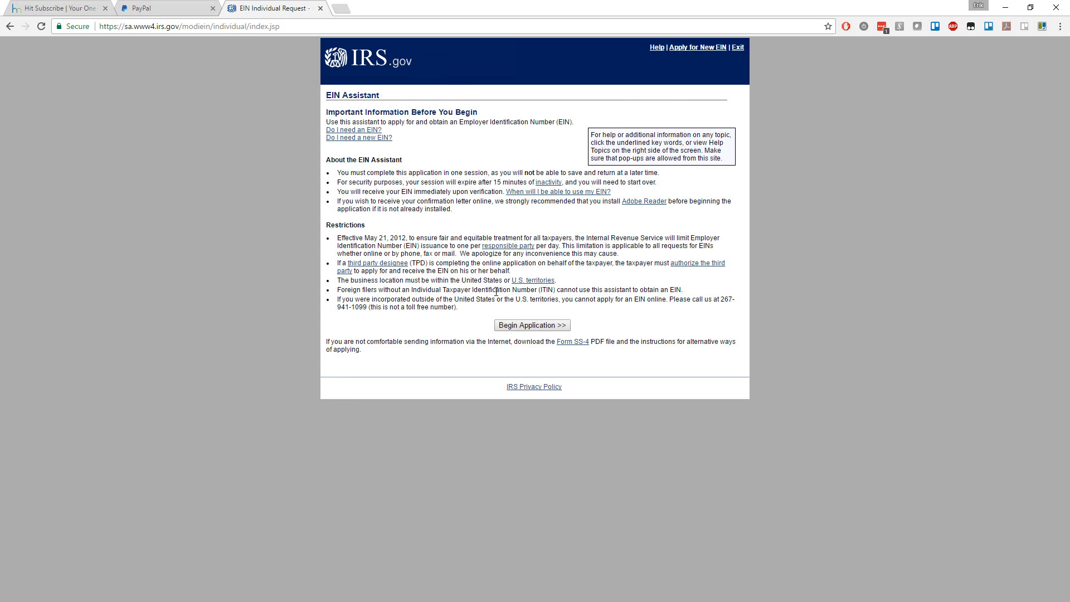
left_click(533, 325)
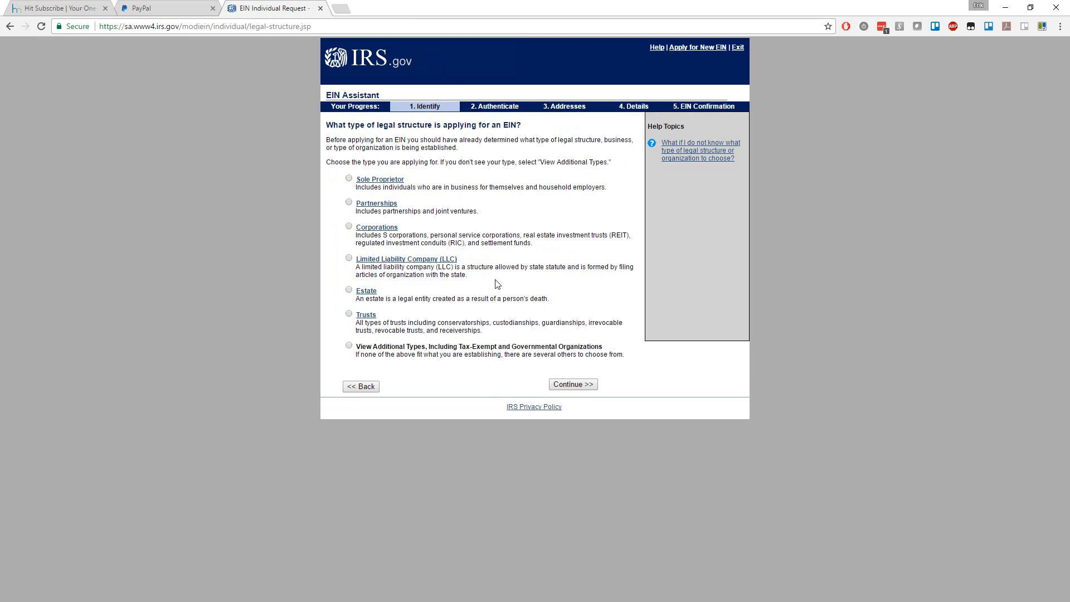
left_click_drag(497, 284, 356, 267)
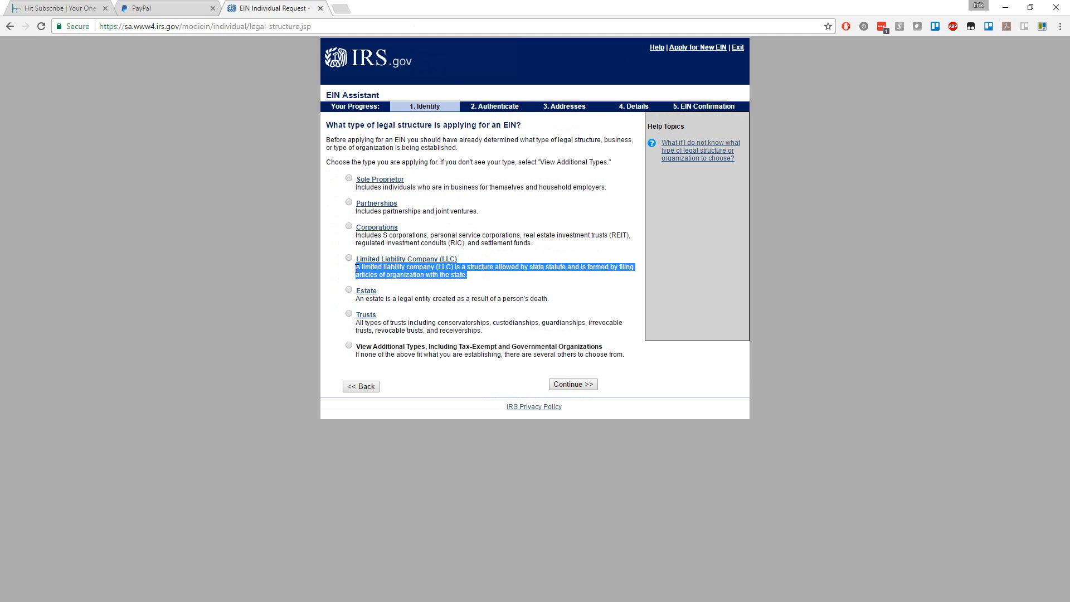
left_click(479, 276)
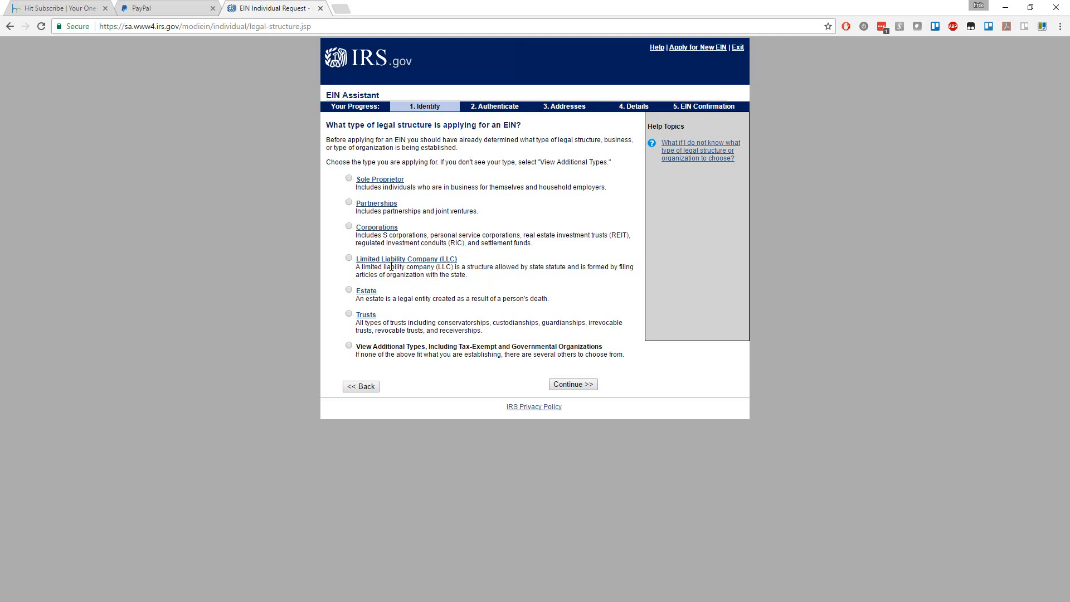
left_click_drag(356, 268, 468, 275)
left_click(473, 276)
Choose Limited Liability Company as the legal structure and review the LLC explanation bullets
left_click(349, 258)
left_click(565, 384)
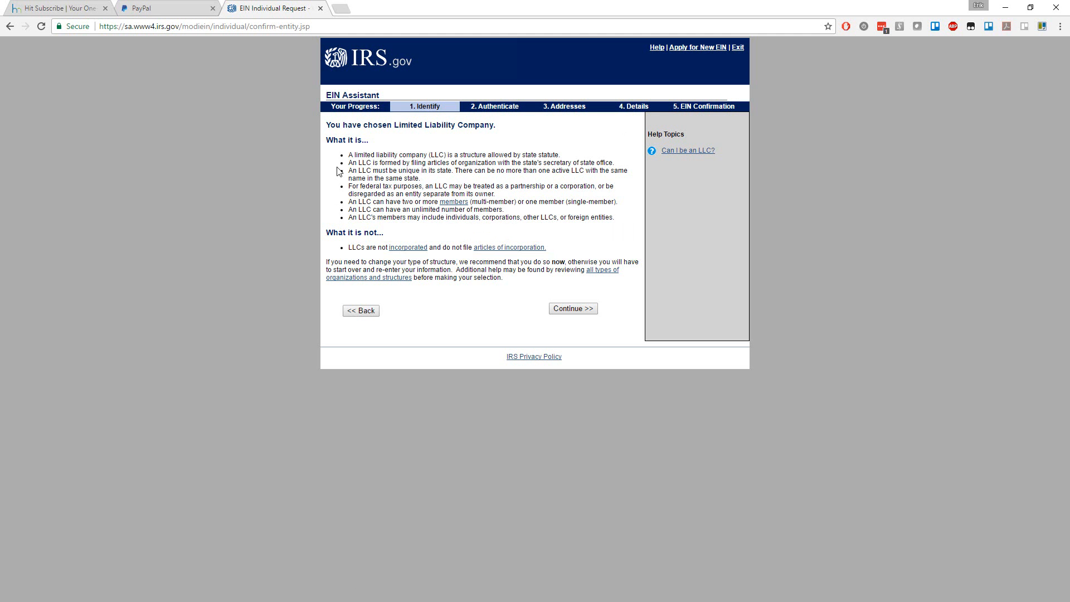
left_click_drag(347, 154, 584, 218)
left_click(584, 217)
Enter 2 as the LLC member count with Michigan (MI) as the state, and submit
left_click(577, 310)
left_click(483, 158)
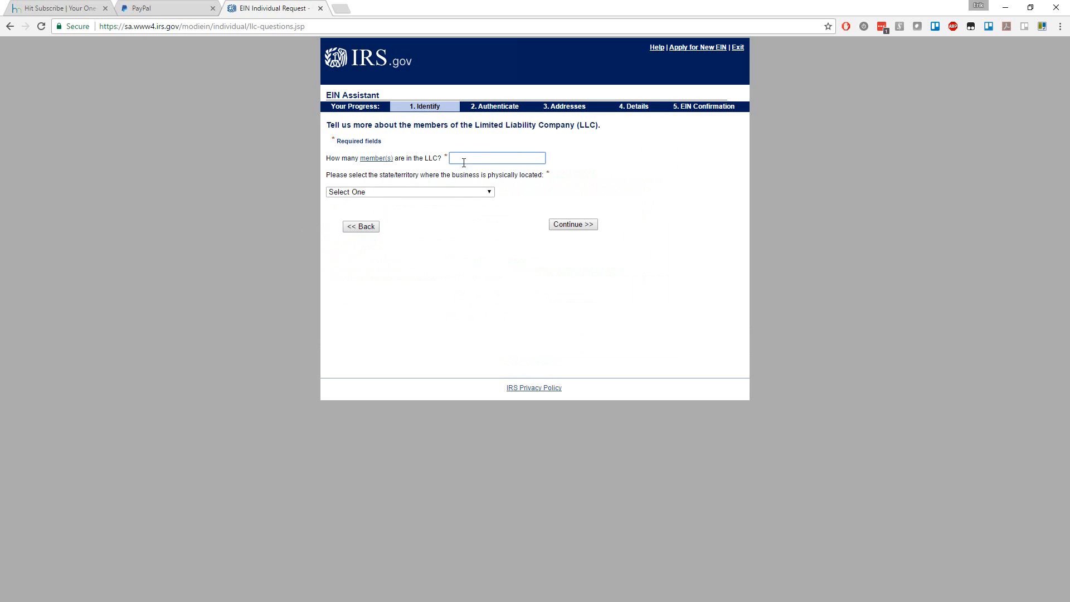
left_click(488, 177)
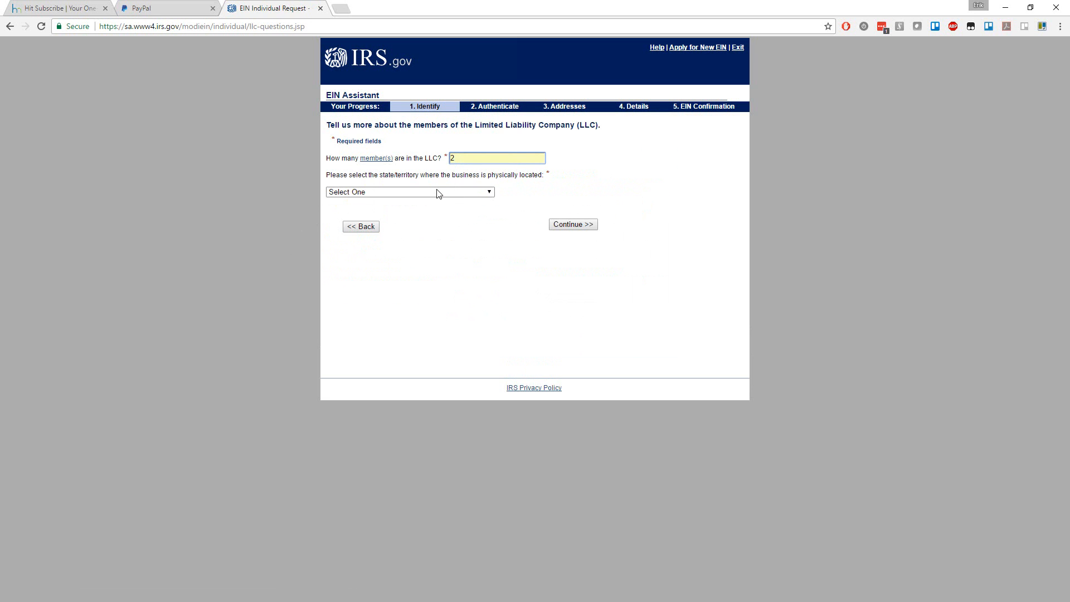
left_click(440, 192)
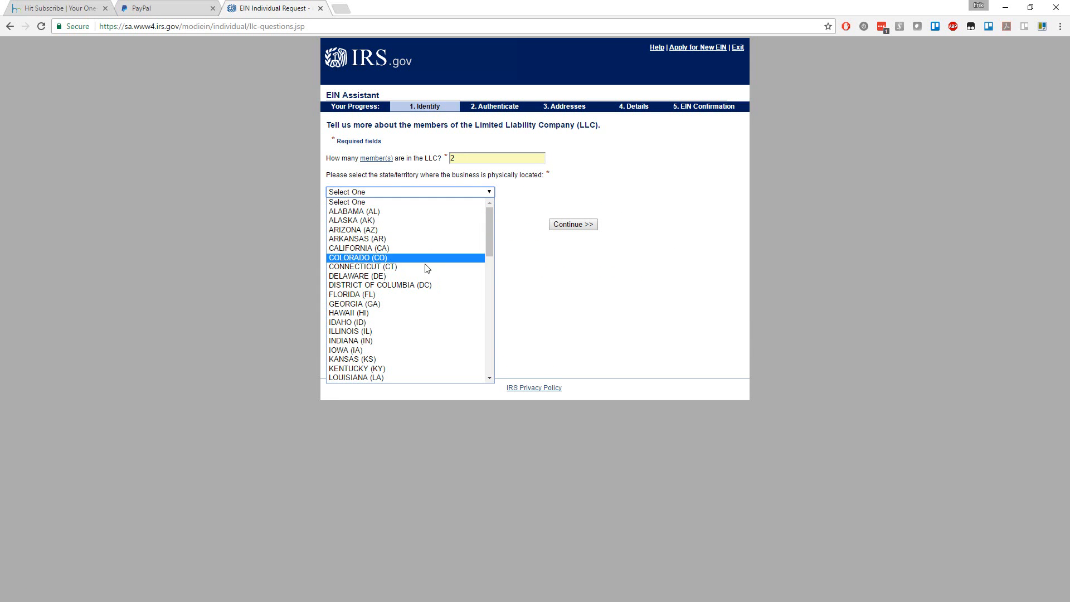
scroll(401, 340, "down", 4)
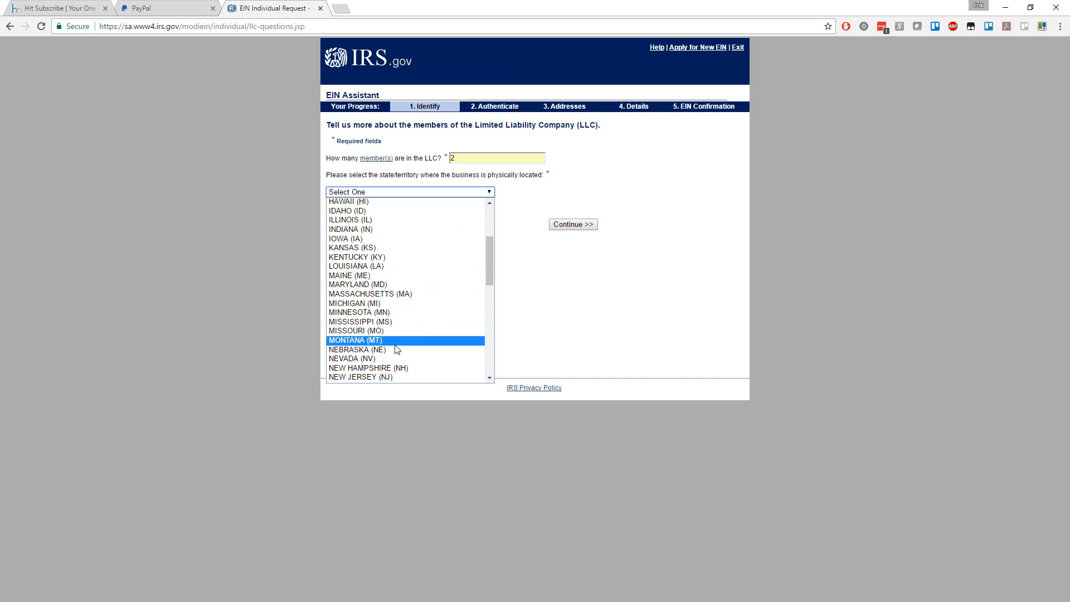
left_click(364, 304)
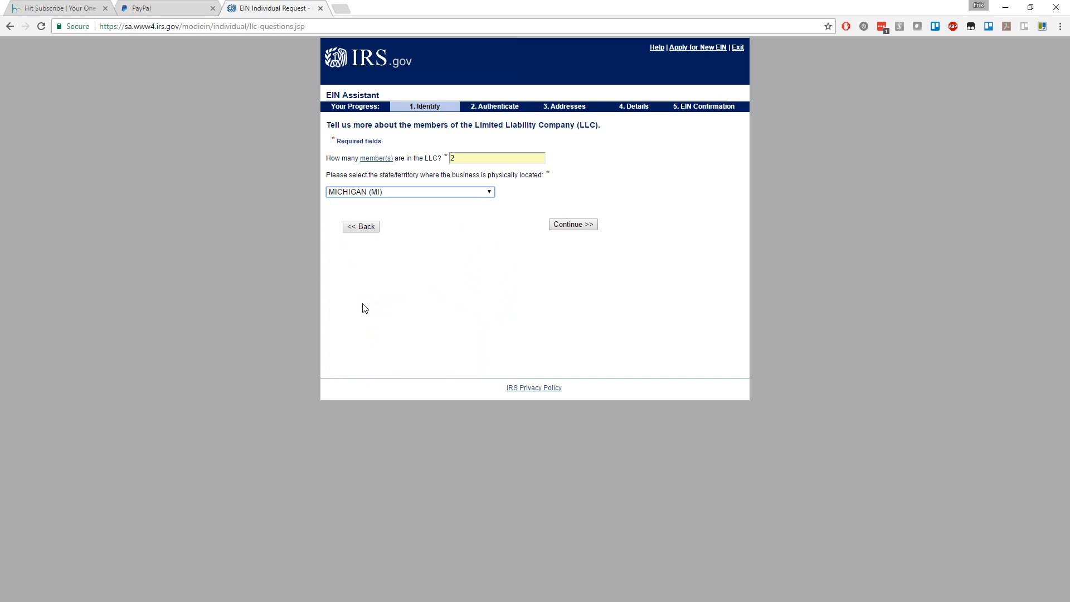
left_click(581, 230)
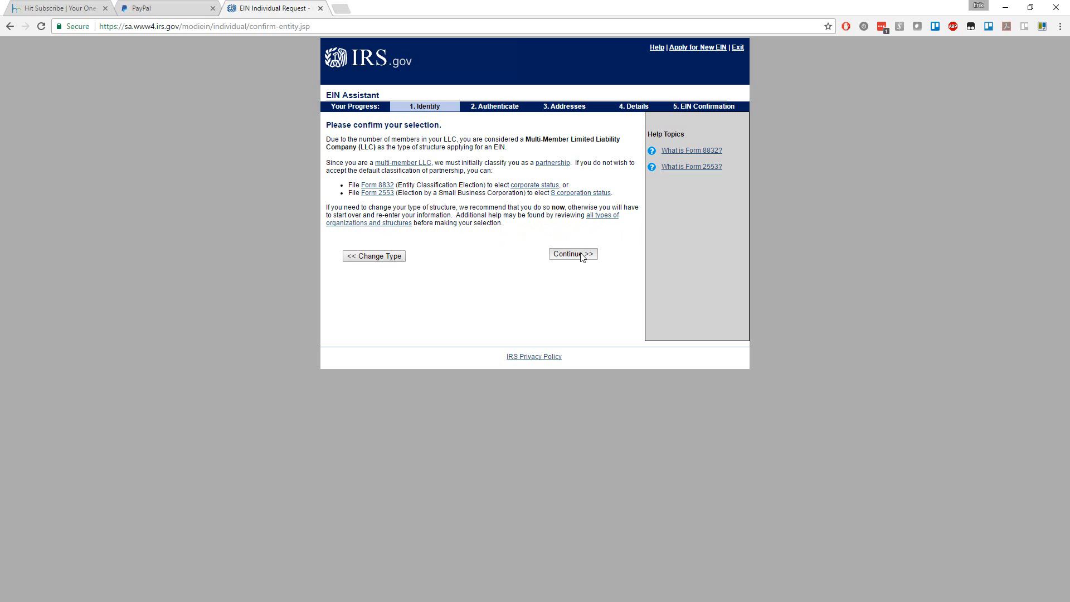
Review the partnership, Form 8832 and Form 2553 options, then accept the default partnership classification
left_click_drag(315, 136, 416, 138)
left_click(419, 147)
left_click_drag(319, 161, 402, 162)
left_click(524, 174)
left_click_drag(597, 184, 312, 193)
left_click(292, 192)
left_click_drag(347, 185, 592, 189)
left_click(476, 209)
left_click_drag(620, 194, 331, 194)
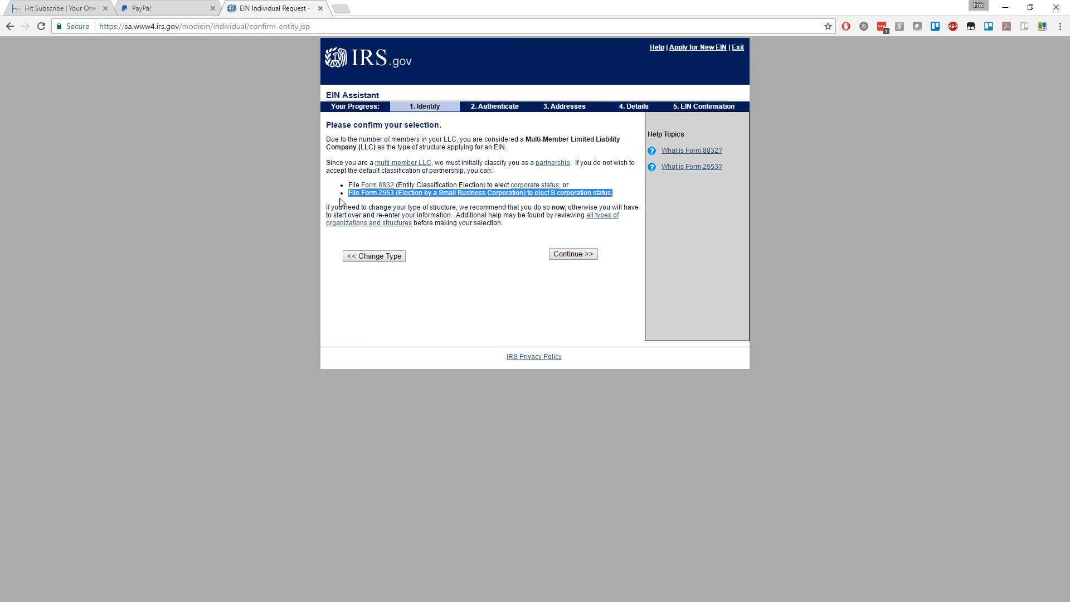
left_click(335, 204)
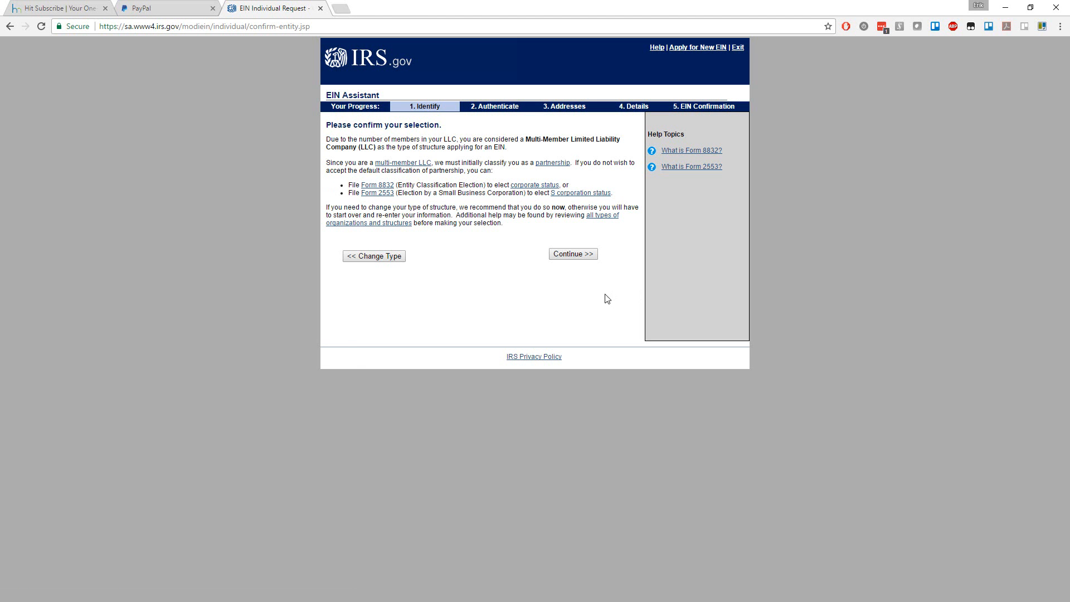
left_click(582, 256)
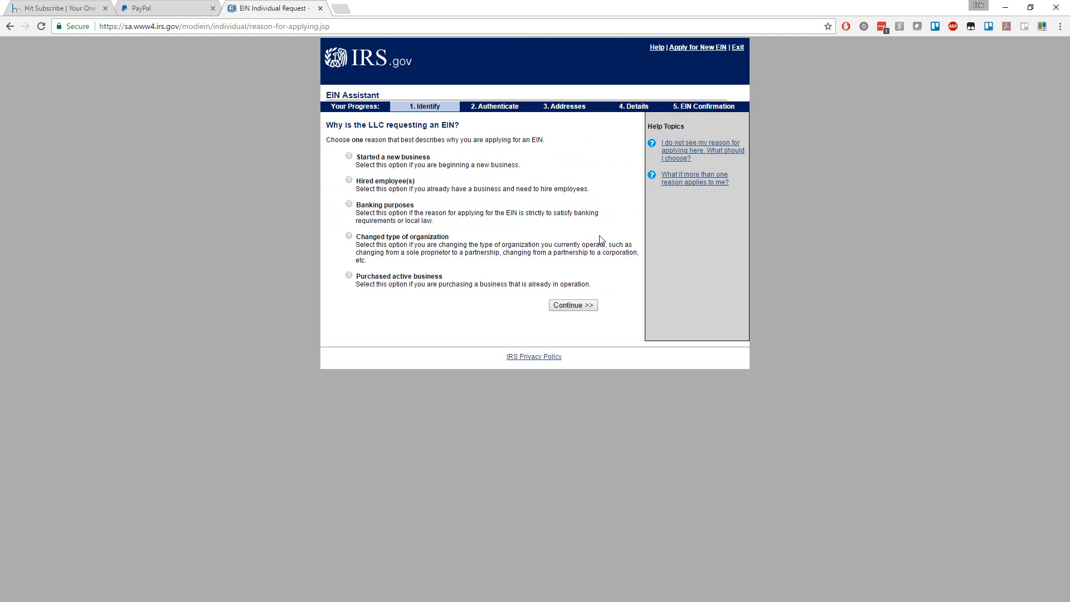
Give 'Started a new business' as the reason for the EIN, after reviewing Banking purposes, and continue
left_click(349, 156)
left_click_drag(355, 215, 600, 222)
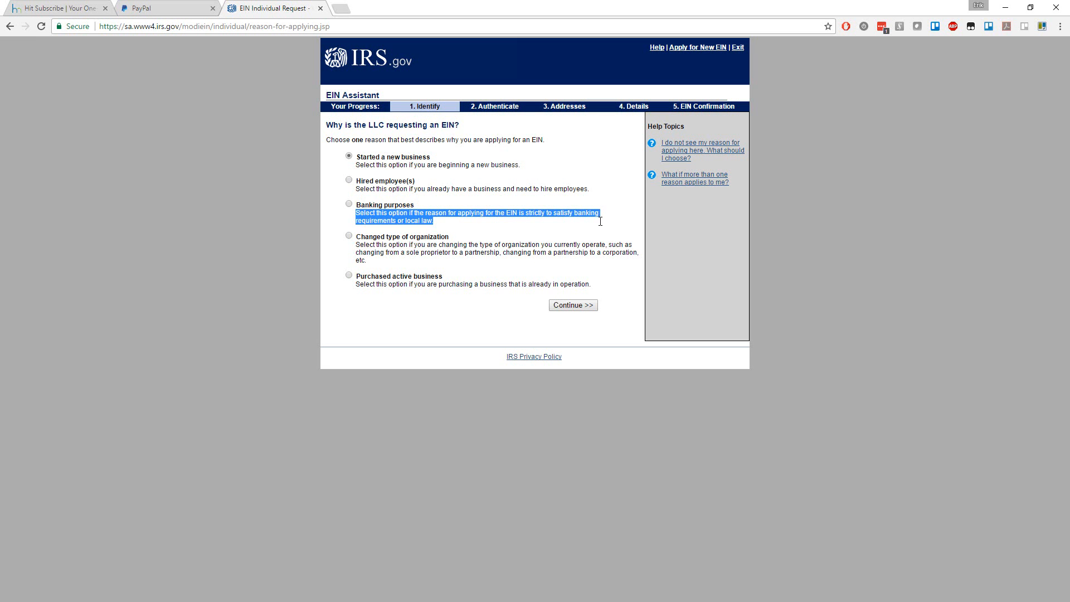
left_click(472, 229)
left_click_drag(362, 215, 600, 222)
left_click(510, 224)
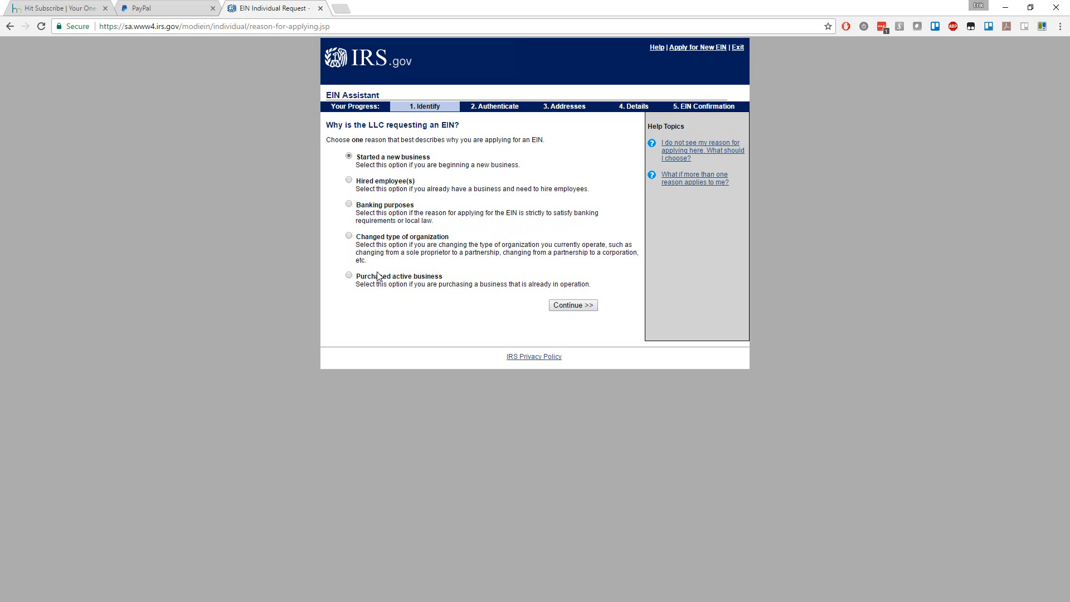
left_click(568, 310)
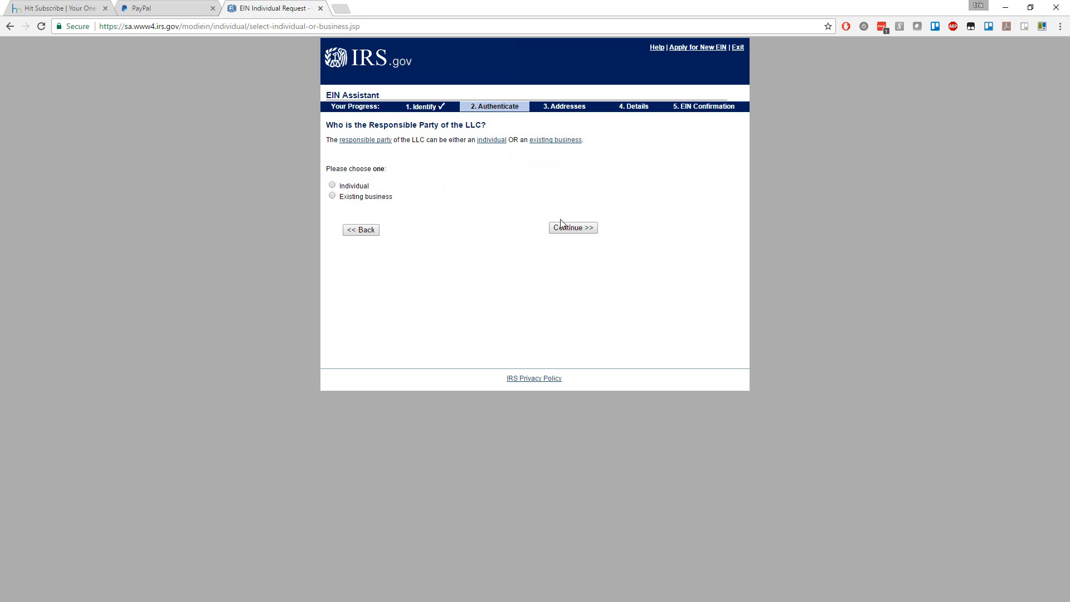
Make an Individual the LLC's responsible party and continue to the details page
left_click(332, 186)
left_click(562, 230)
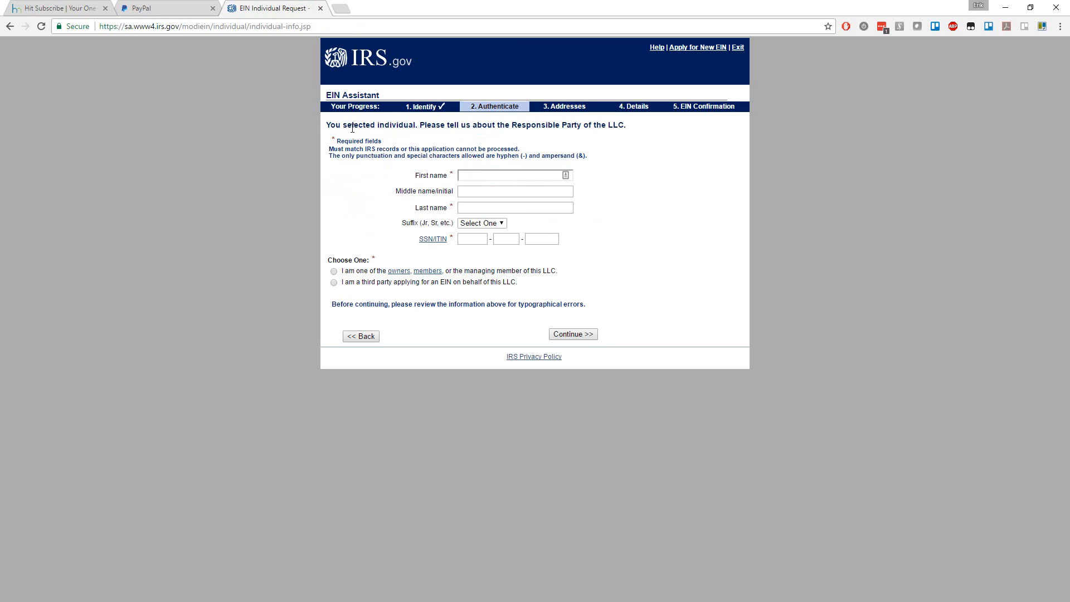
left_click_drag(353, 124, 637, 124)
left_click(632, 134)
Enter the responsible party's first name, last name and SSN, mark them as an owner/member, and submit
left_click(511, 174)
type("Erik")
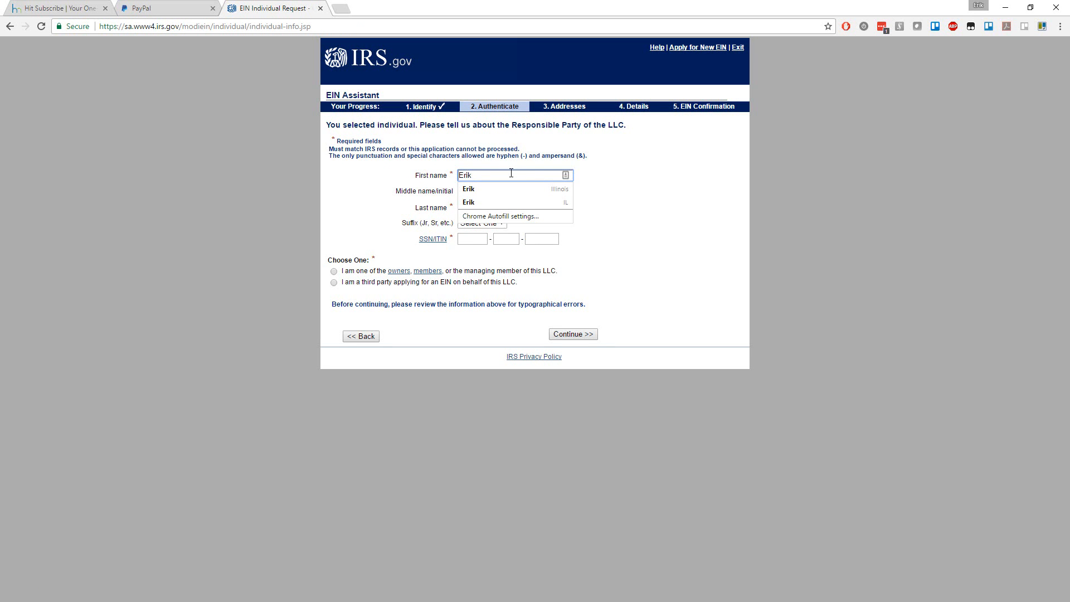
key("Tab")
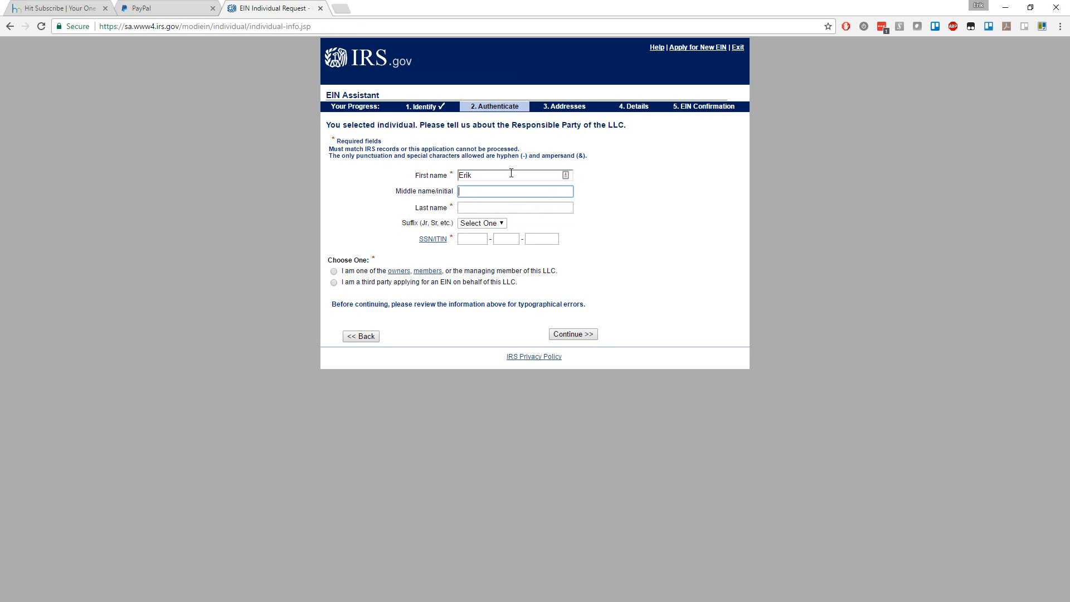
key("Tab")
type("Dietrich")
key("Tab")
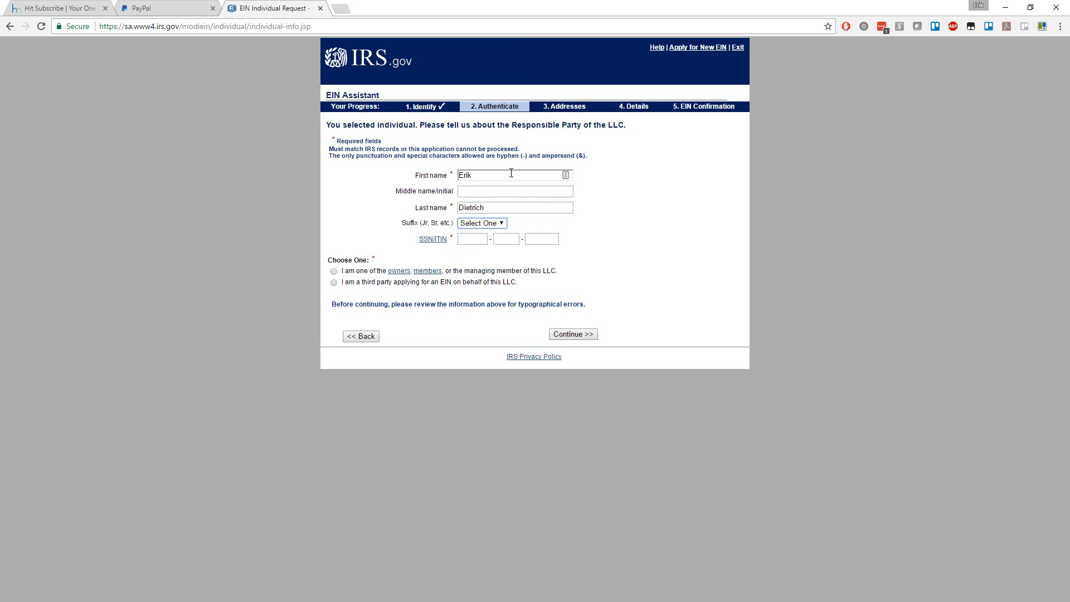
key("Tab")
key("Tab")
type("•••••••")
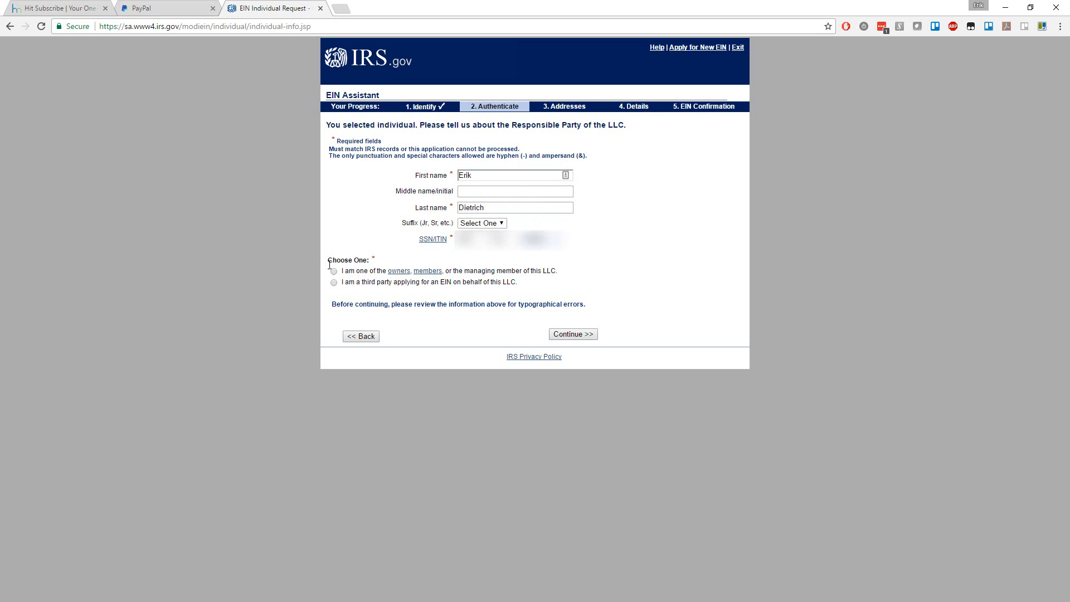
left_click(334, 271)
left_click(565, 334)
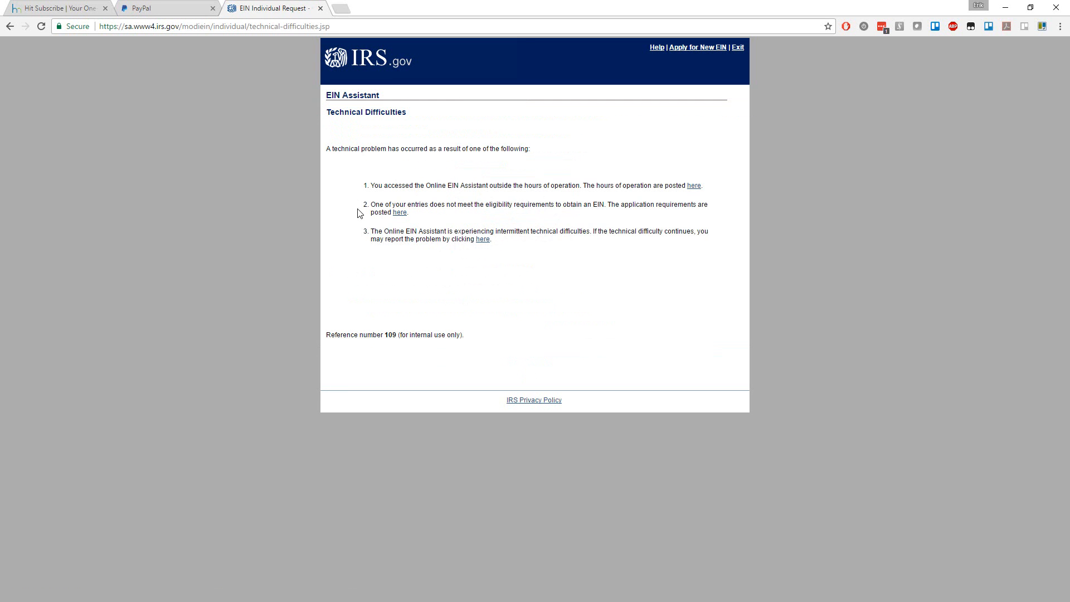
Highlight the first possible cause listed on the Technical Difficulties page
left_click_drag(371, 186, 746, 185)
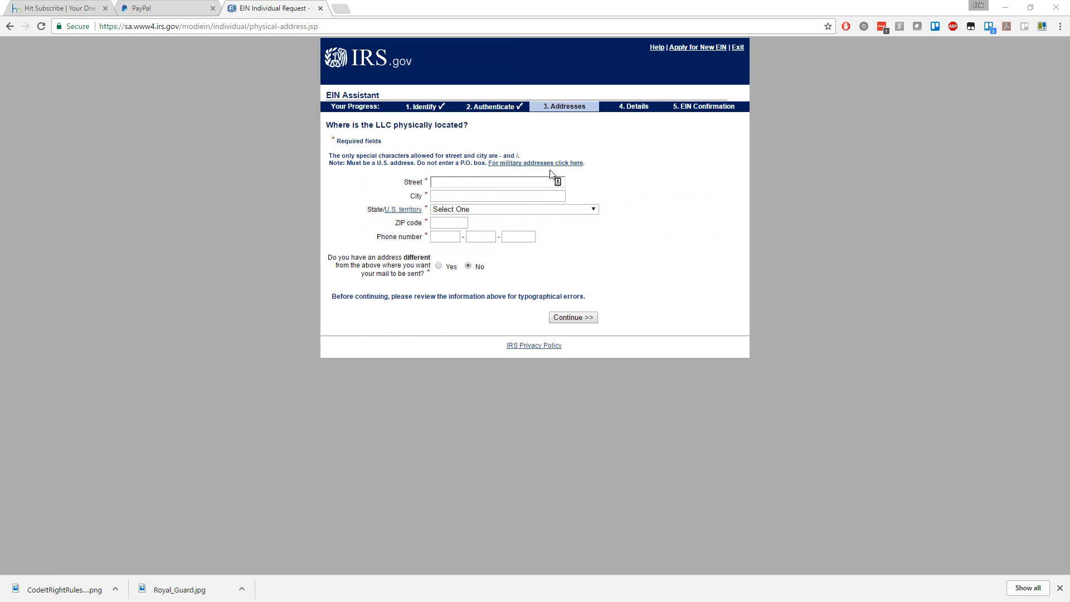
Check the military address help, then fill the LLC's street address and city from the saved suggestion
left_click(516, 164)
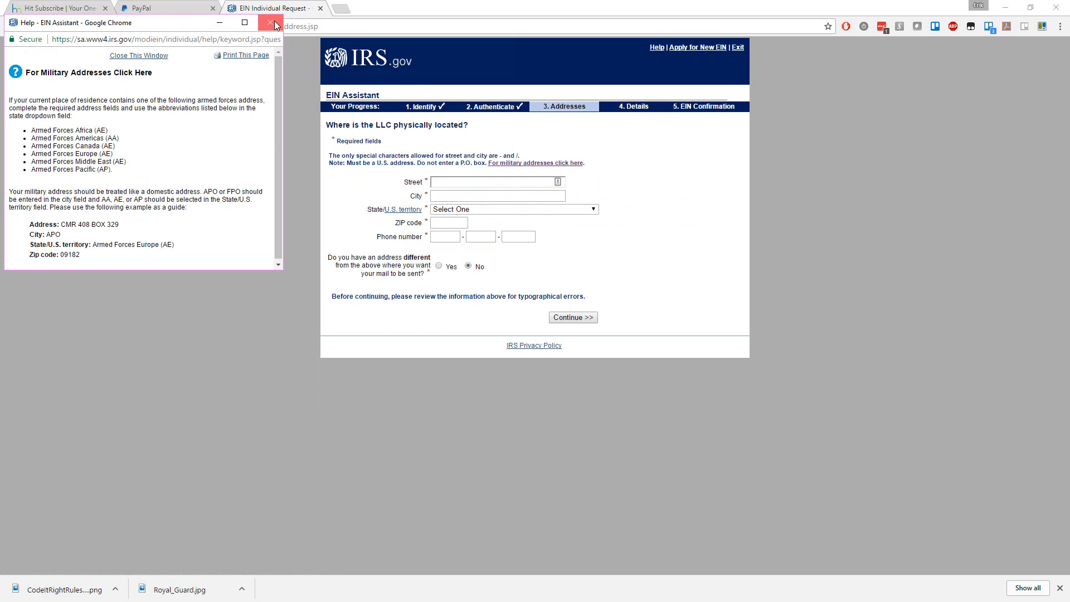
left_click(538, 227)
left_click(468, 180)
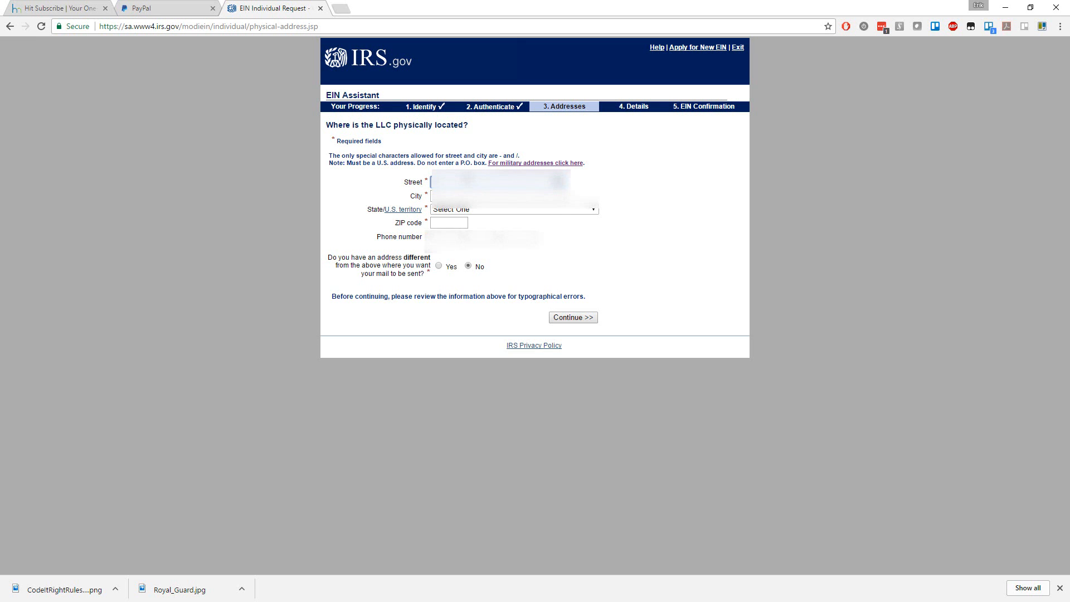
type("111")
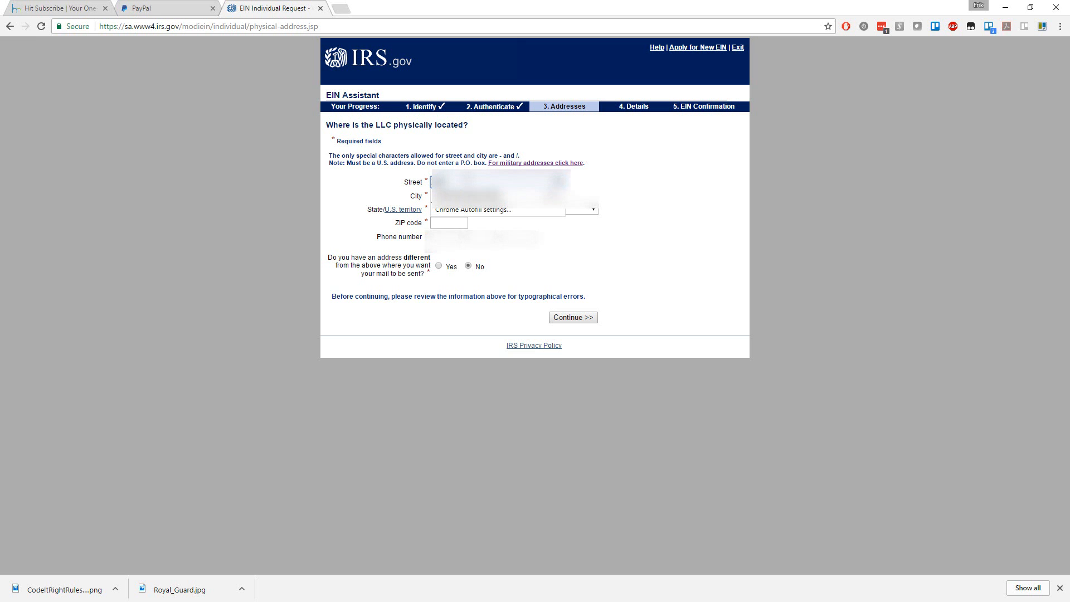
key("Down")
key("Return")
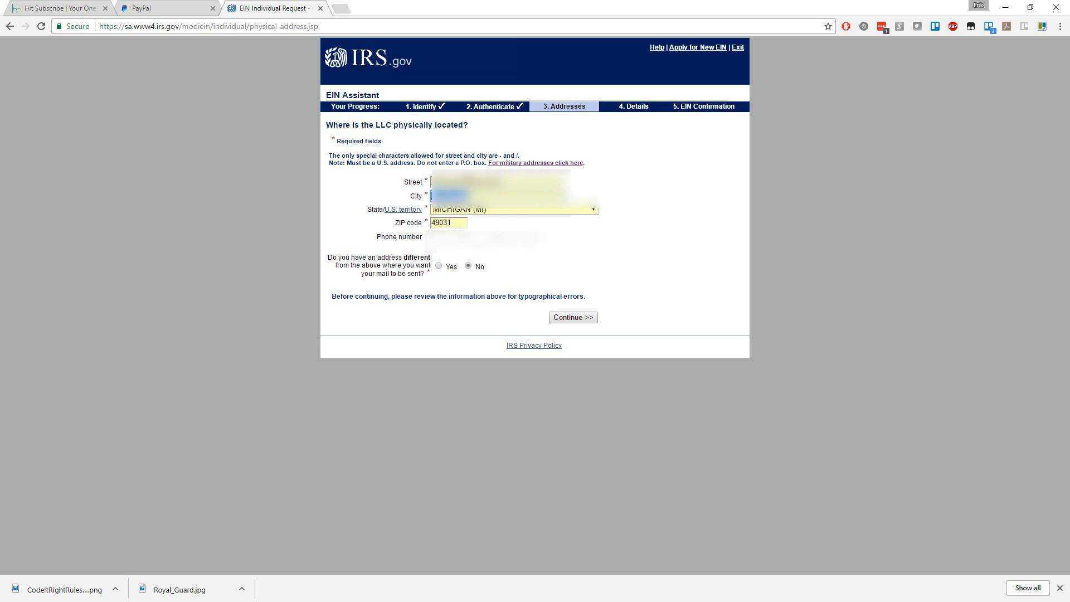
left_click(514, 198)
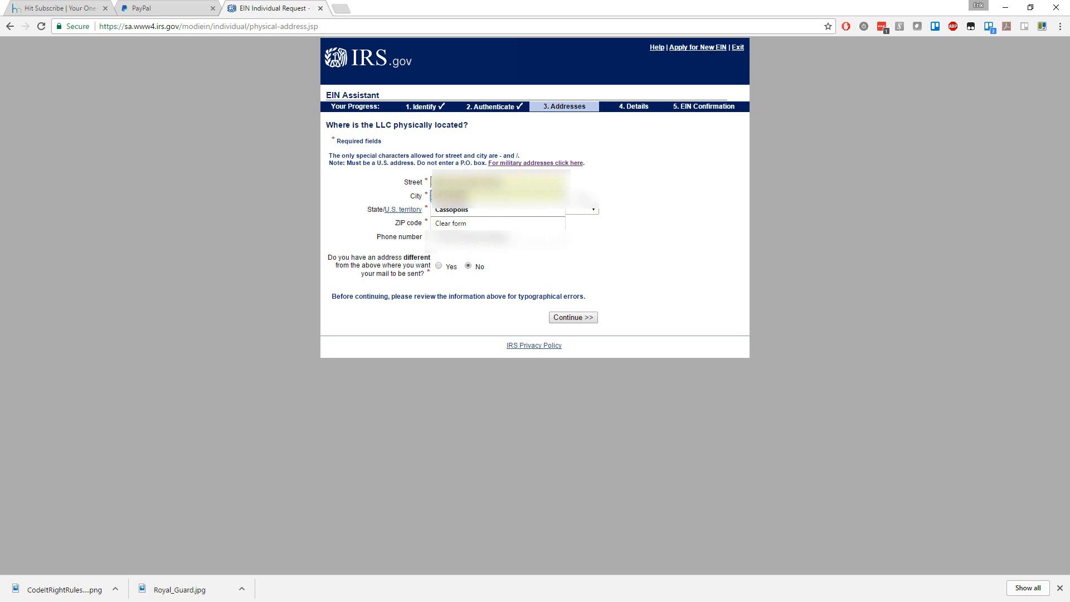
left_click(579, 194)
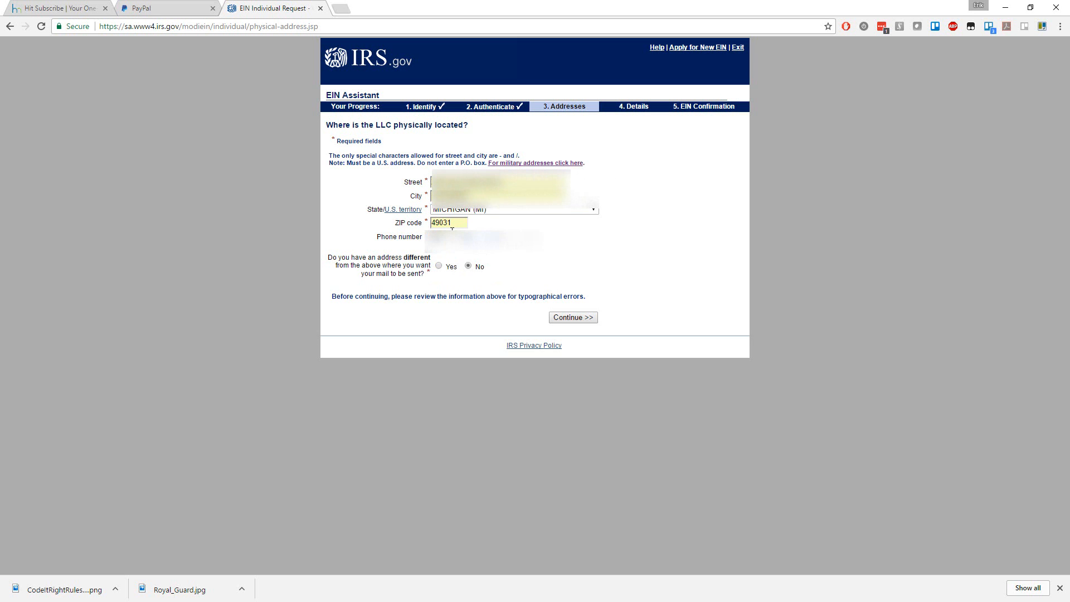
Enter the LLC's phone number and submit the physical address
type("?????")
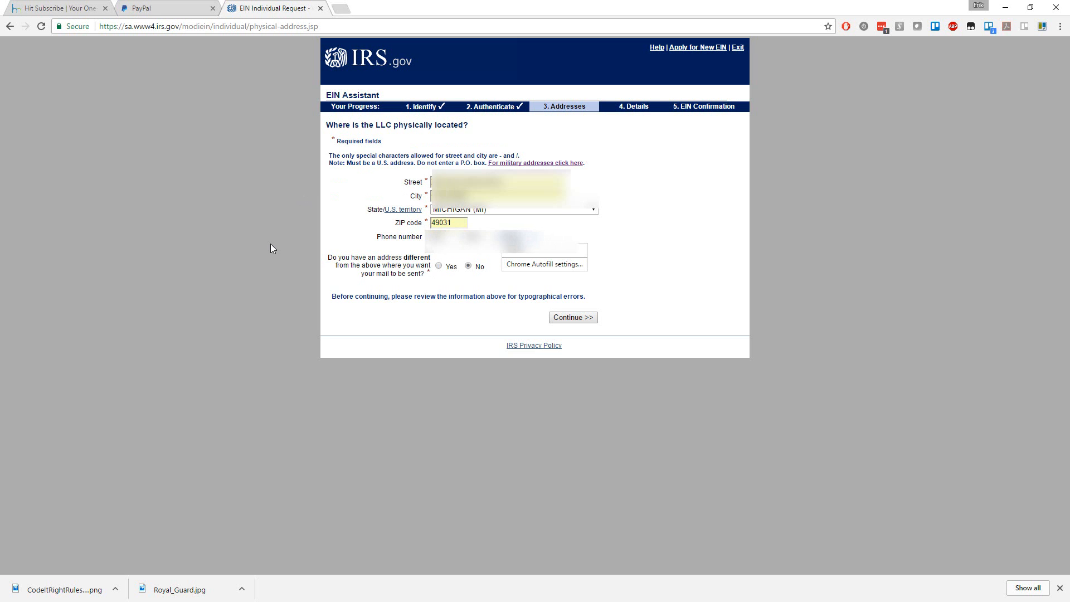
left_click(706, 286)
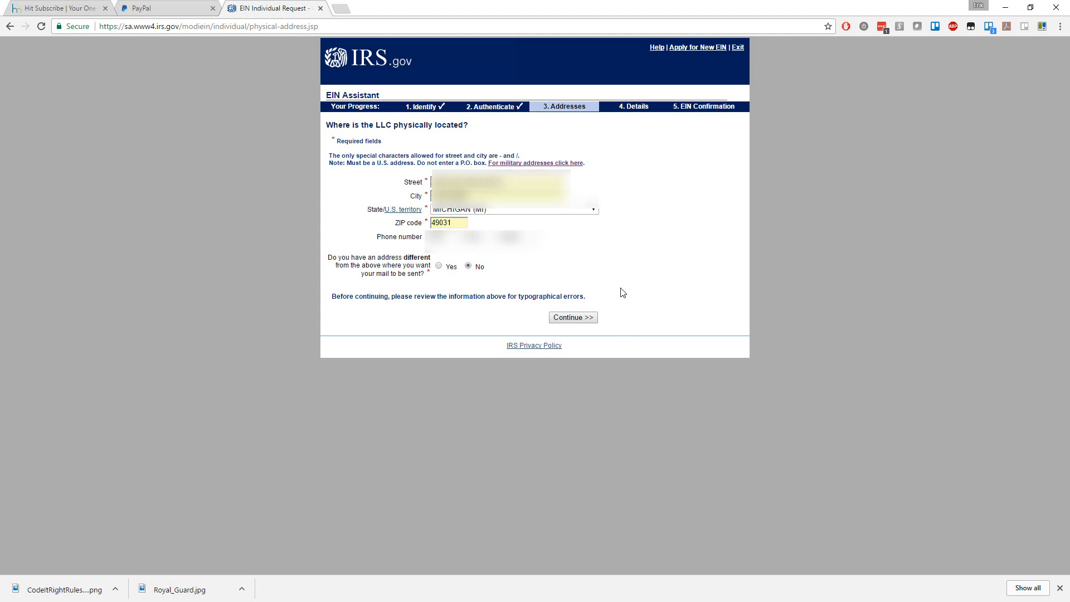
left_click(575, 320)
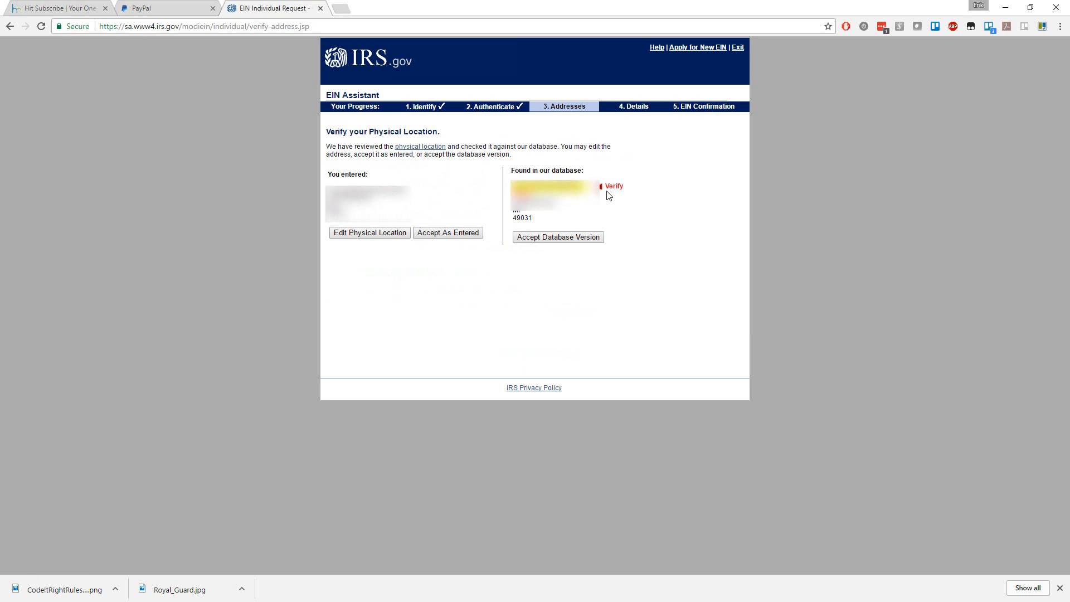
Accept the database version of the address and begin on the LLC's legal name
left_click(559, 238)
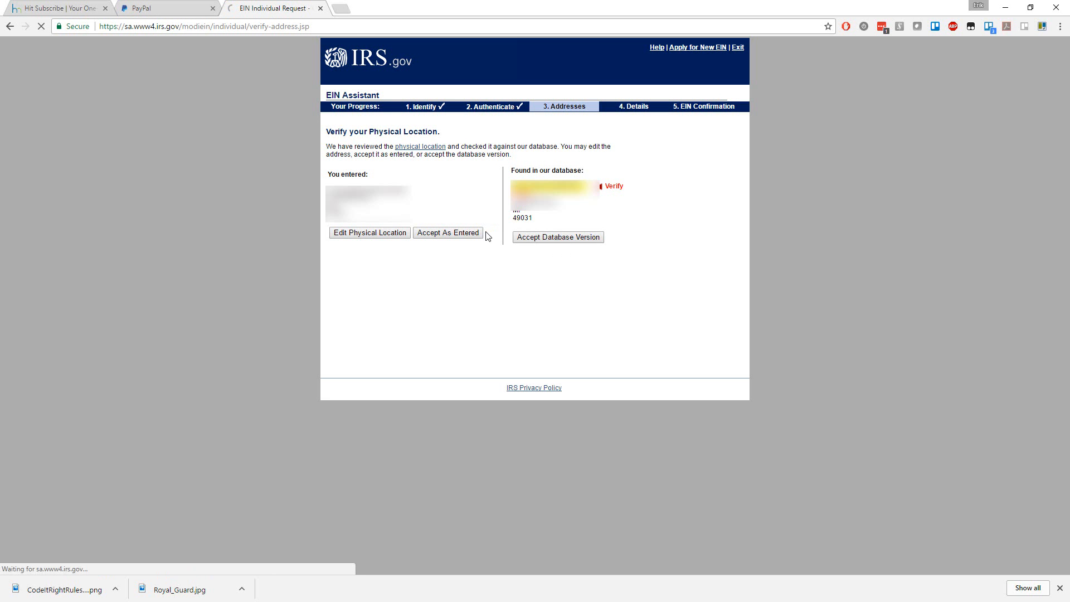
left_click(519, 189)
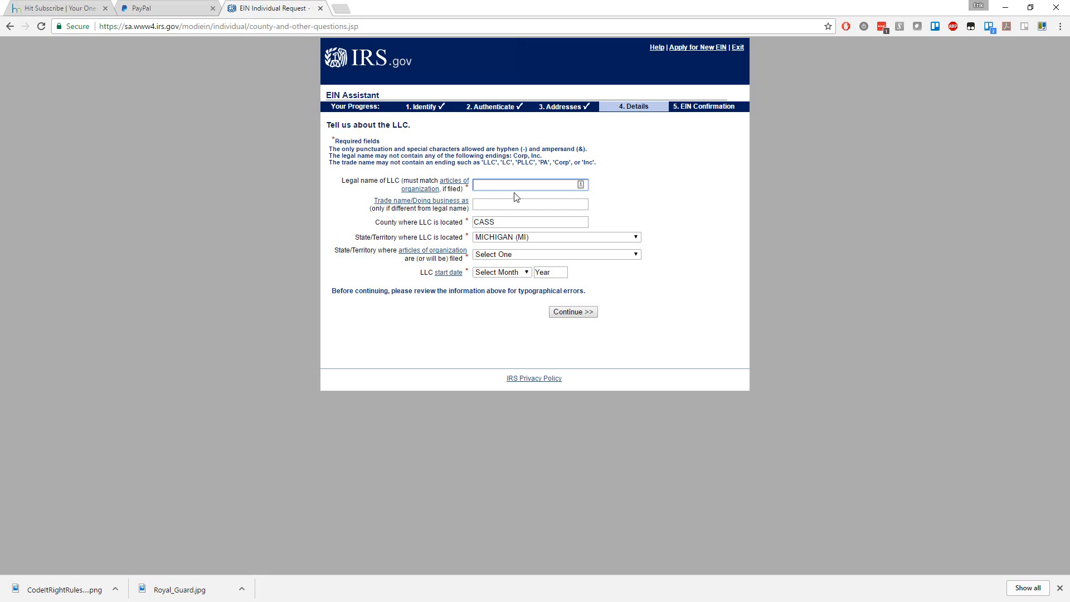
Enter legal name Hit Subscribe and set the articles-filed state to MICHIGAN (MI)
type("Subscribe")
key("Tab")
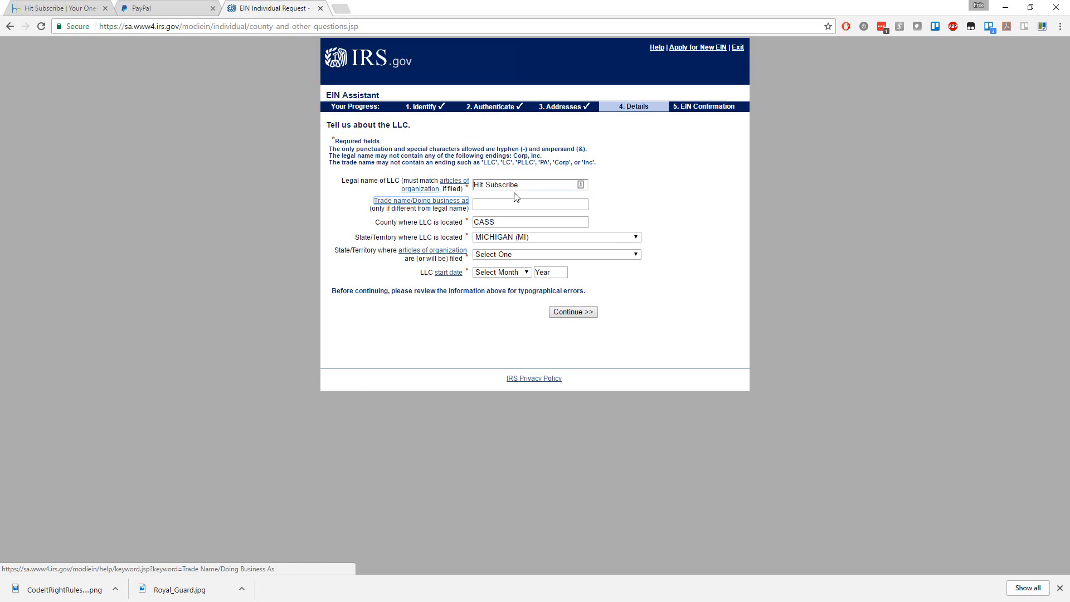
left_click(519, 201)
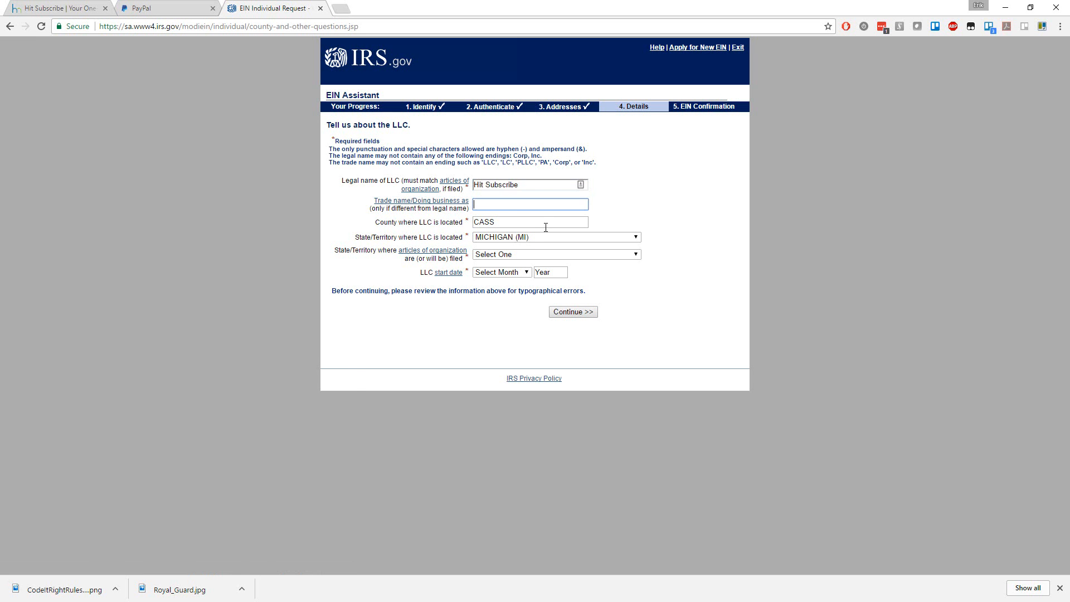
left_click(516, 256)
left_click(560, 263)
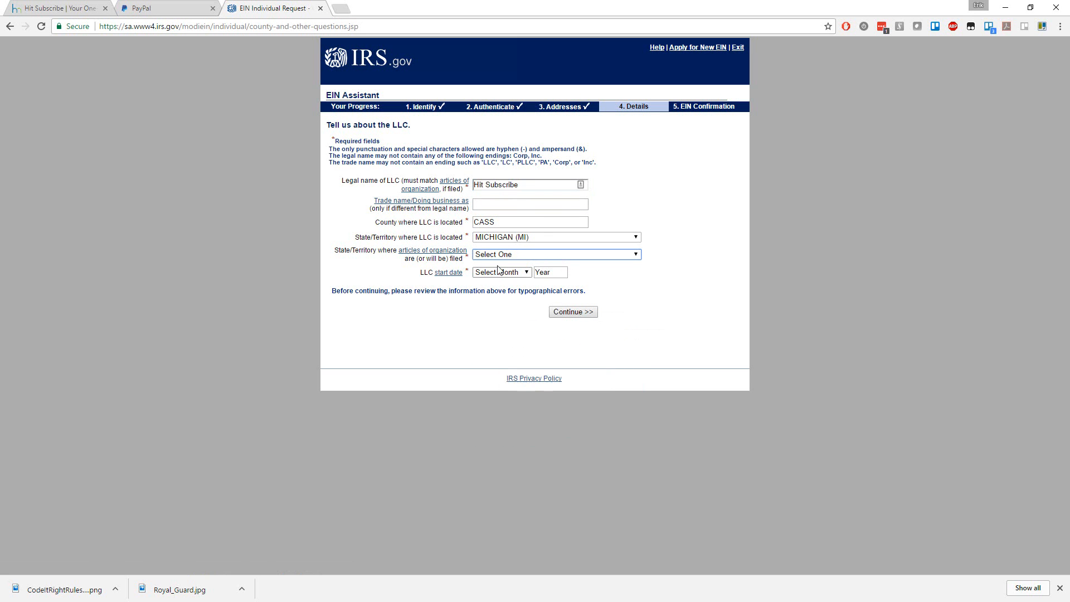
left_click(533, 256)
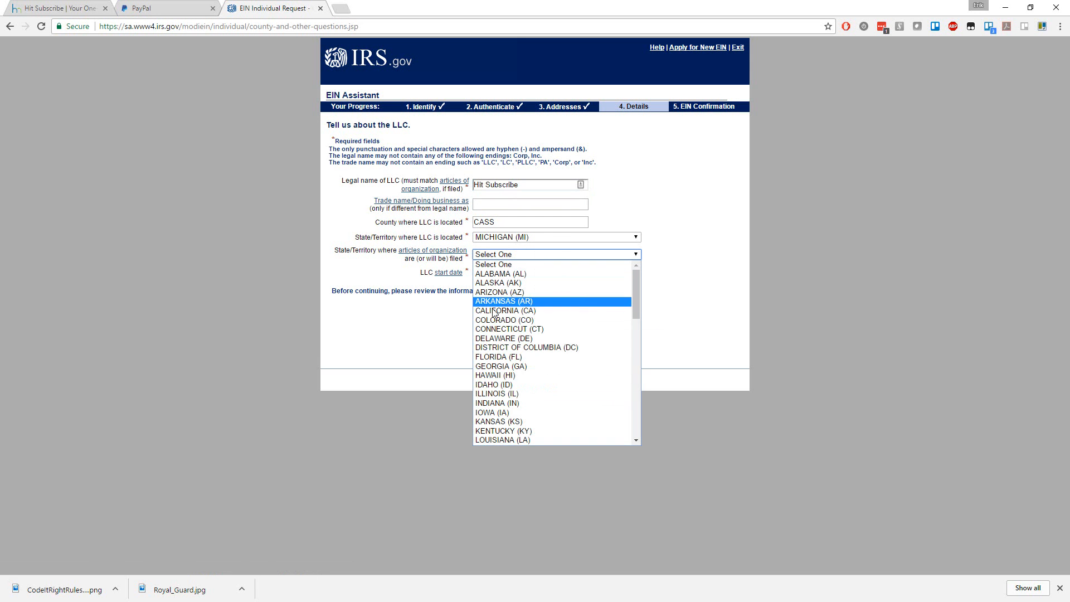
scroll(512, 402, "down", 5)
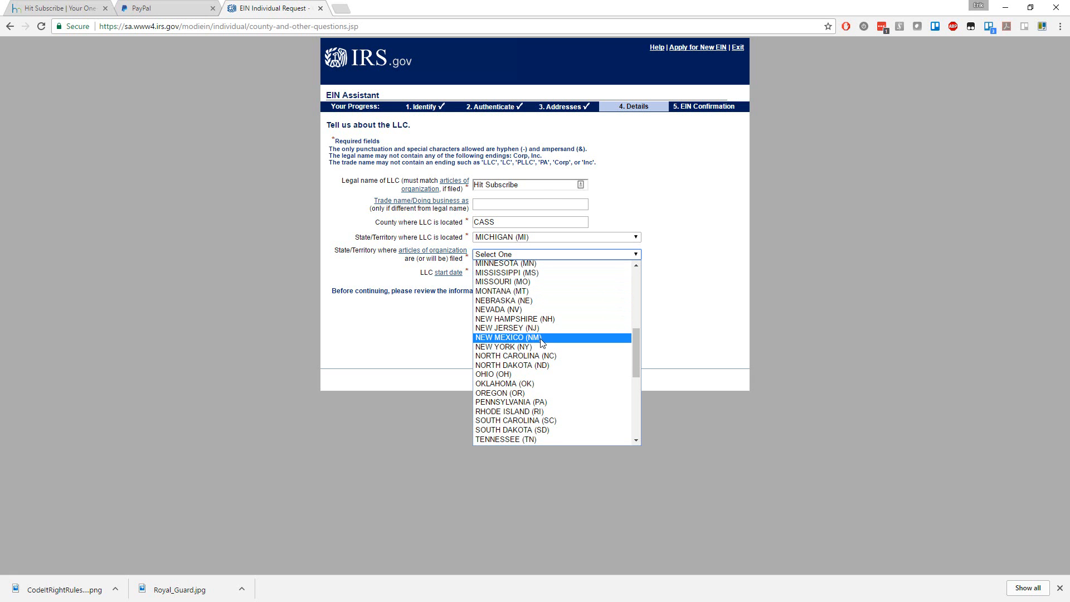
scroll(533, 332, "up", 4)
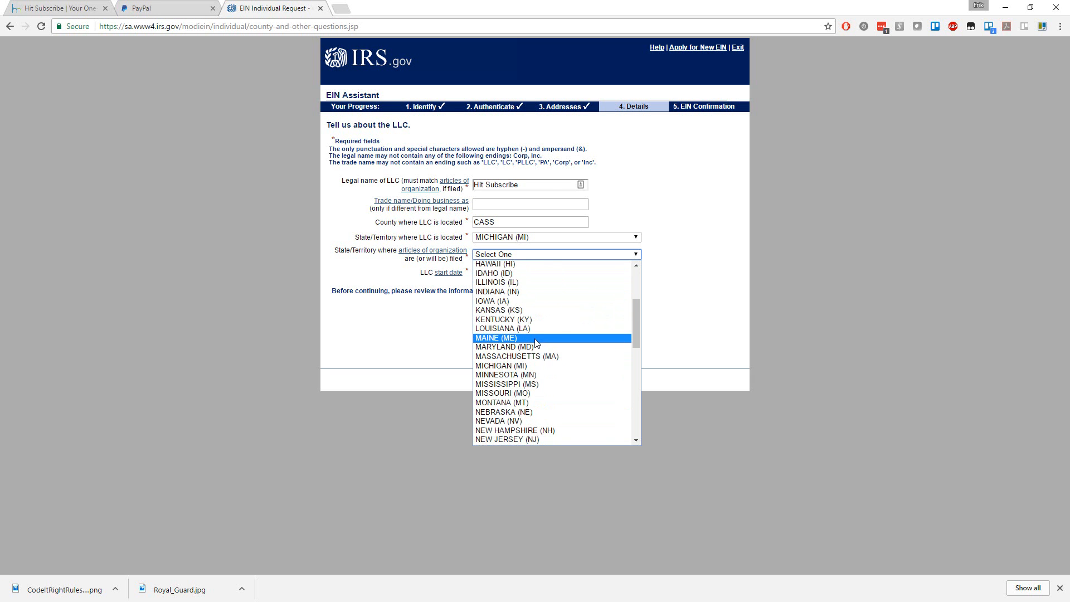
left_click(512, 365)
Set the LLC start date to JUNE 2017 and submit the details form
left_click(512, 272)
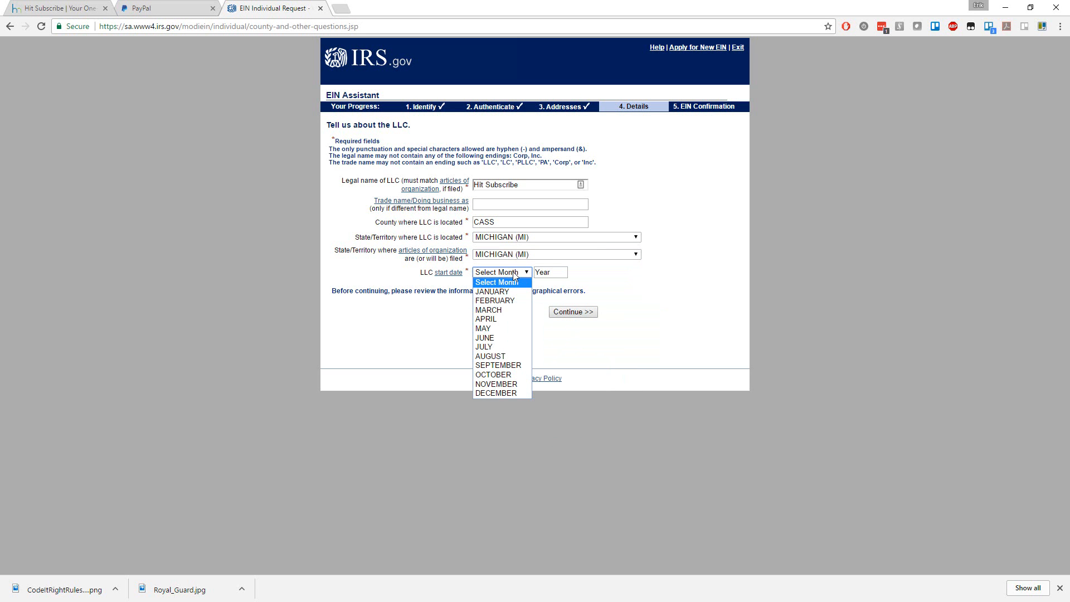
left_click(493, 338)
left_click(555, 274)
type("20")
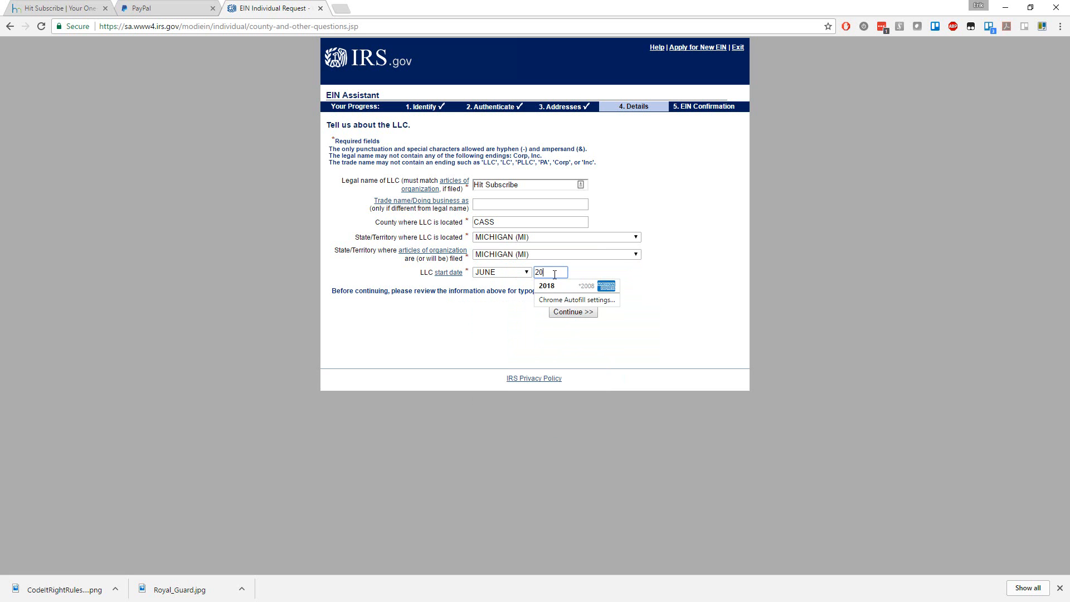
type("17")
left_click(697, 278)
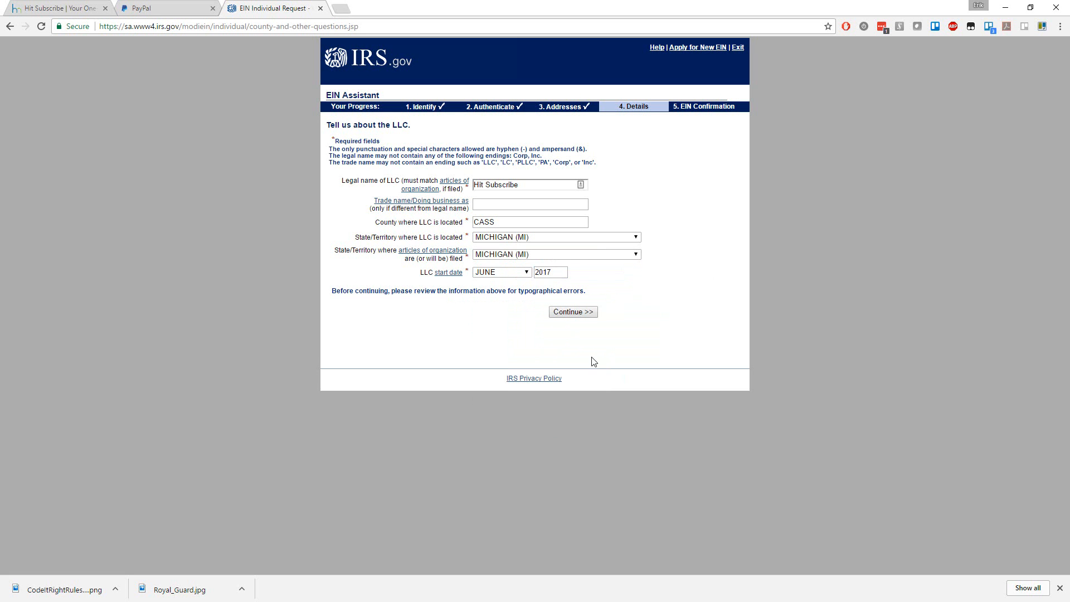
left_click(453, 273)
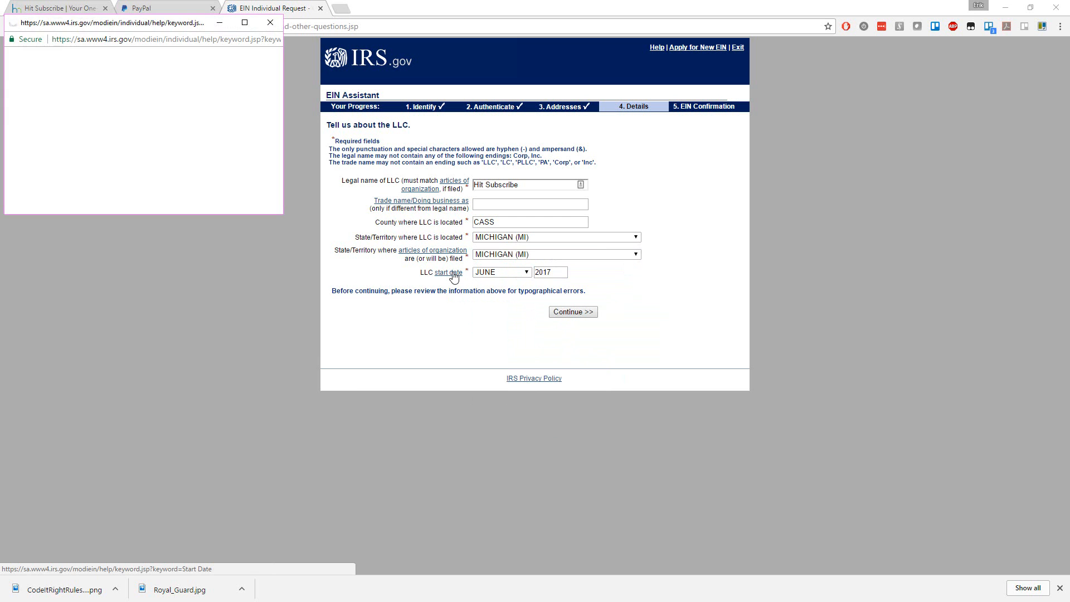
left_click(267, 28)
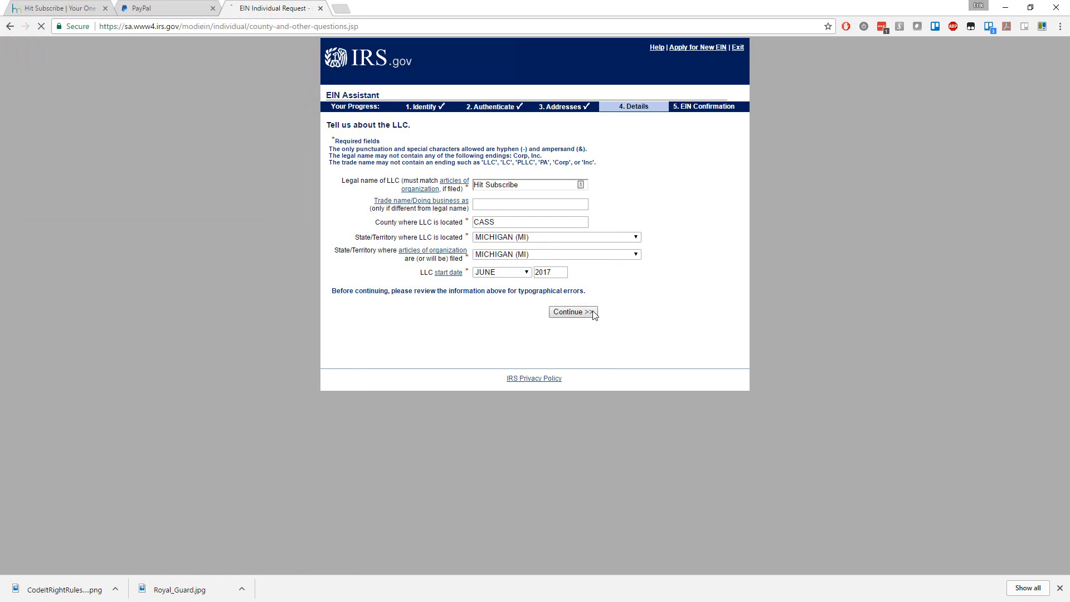
left_click(592, 313)
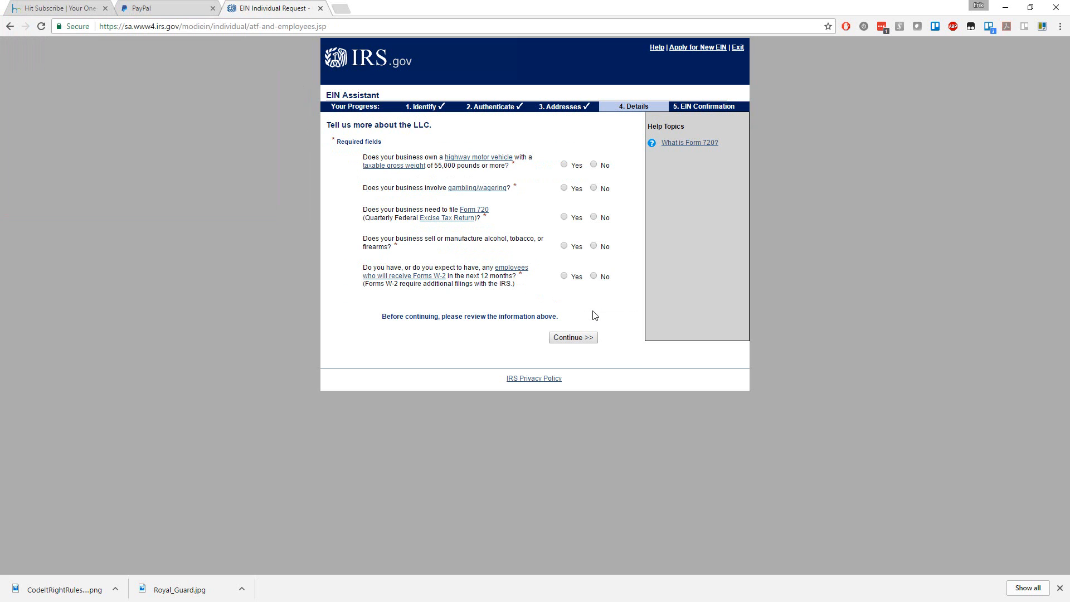
Answer No to the vehicle, gambling, Form 720, alcohol/tobacco/firearms and W-2 questions, then continue
left_click(594, 165)
left_click(594, 189)
left_click(469, 211)
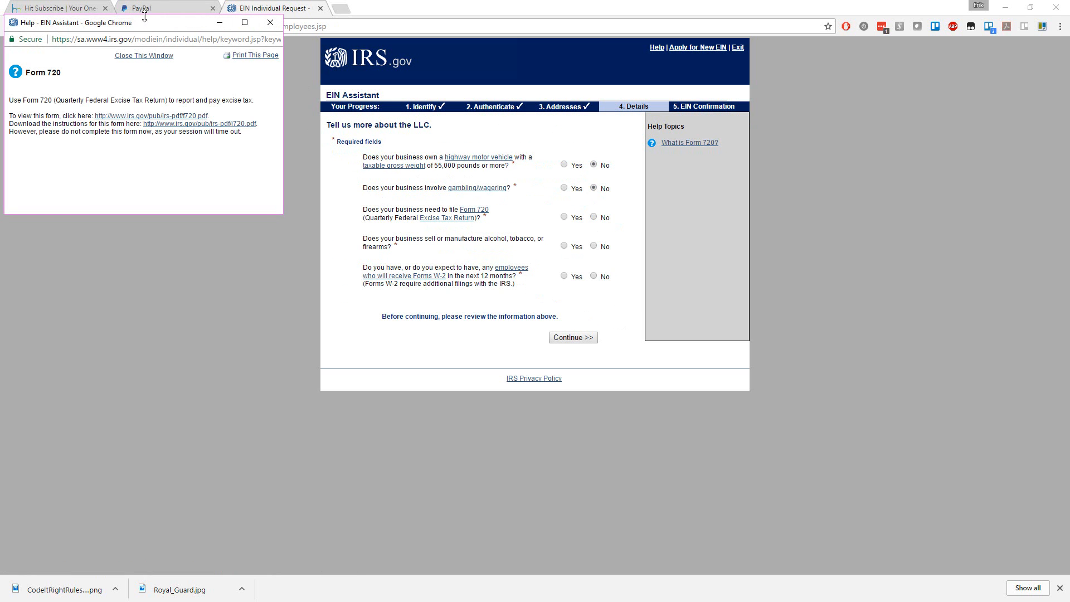
left_click(271, 22)
left_click(594, 217)
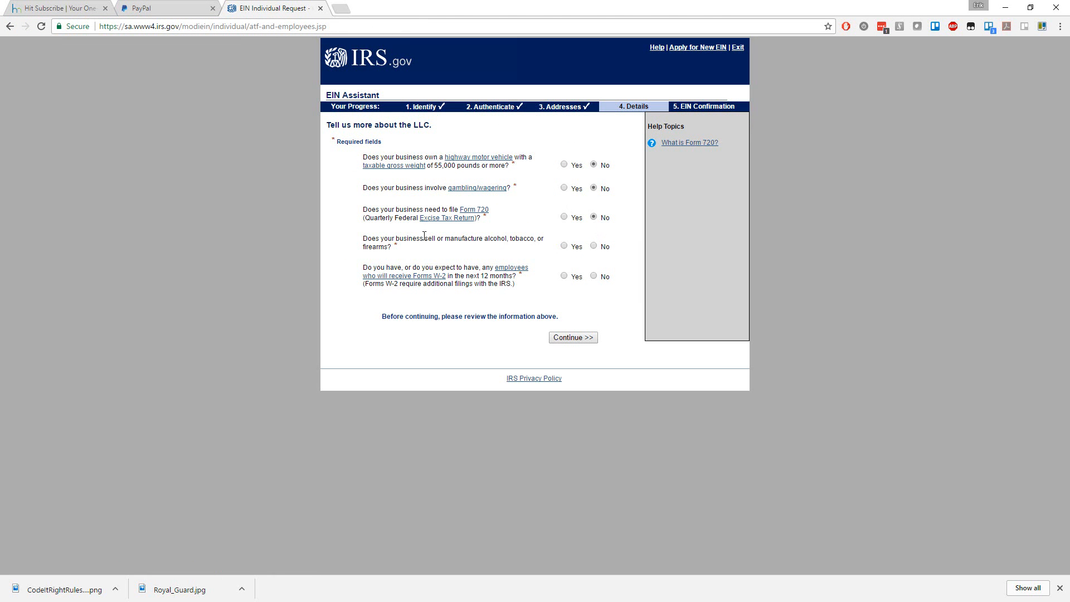
left_click(594, 247)
left_click_drag(363, 268, 516, 285)
left_click(531, 297)
left_click(594, 276)
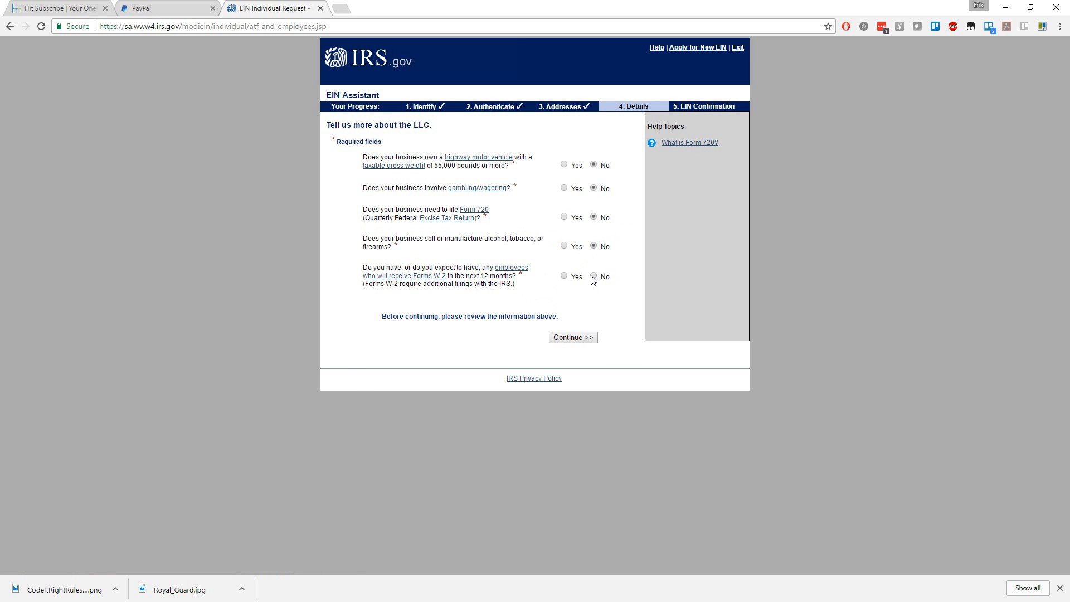
left_click(574, 339)
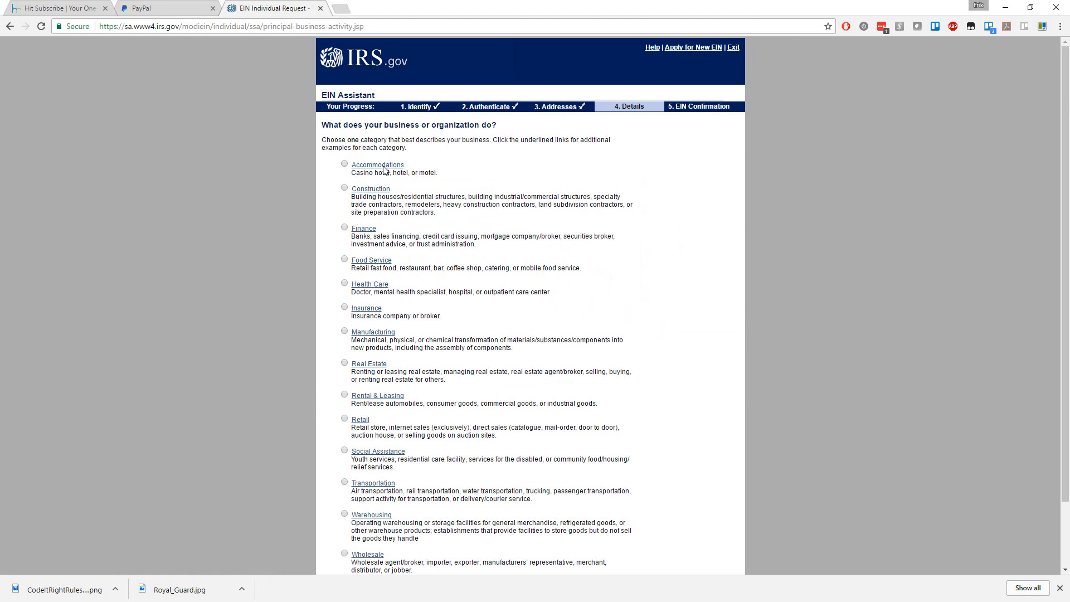
Search the business category list, then submit Other as the category
scroll(426, 185, "down", 1)
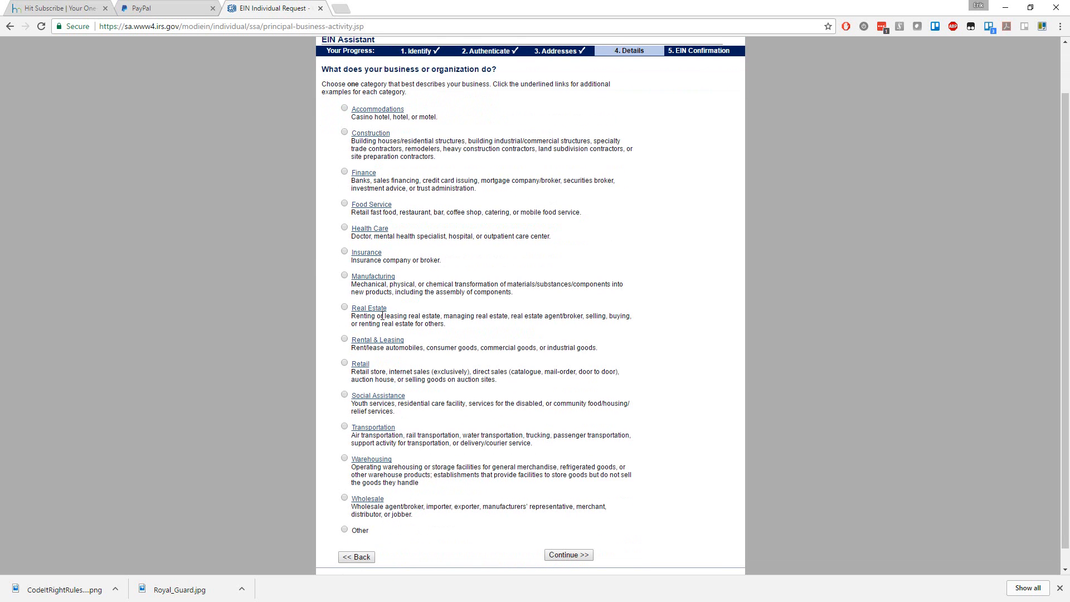
scroll(308, 256, "down", 1)
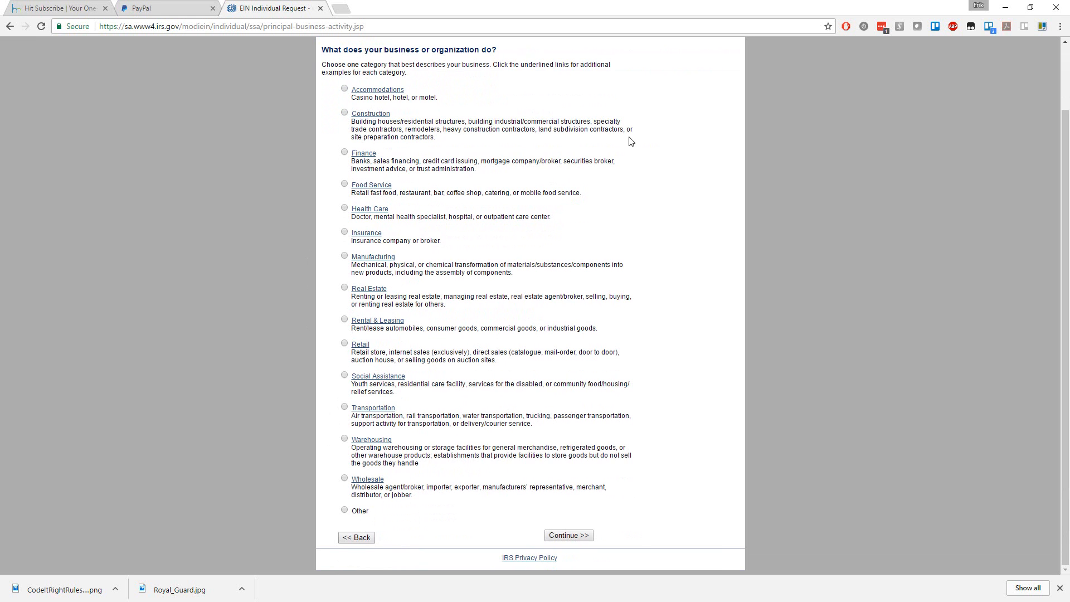
key("ctrl+f")
type("inform")
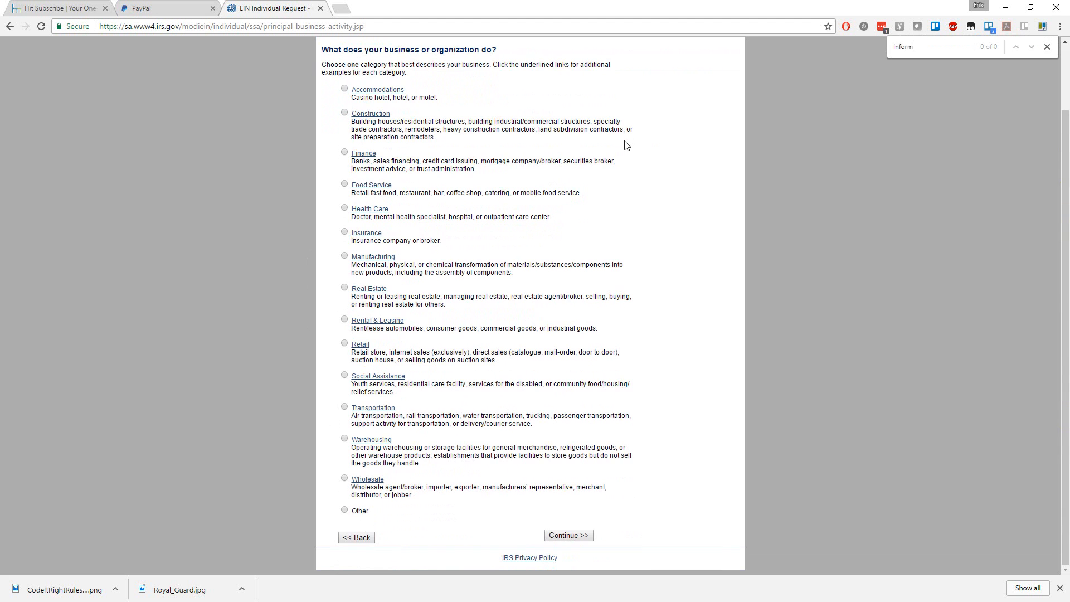
key("BackSpace")
key("BackSpace")
key("BackSpace")
key("BackSpace")
key("BackSpace")
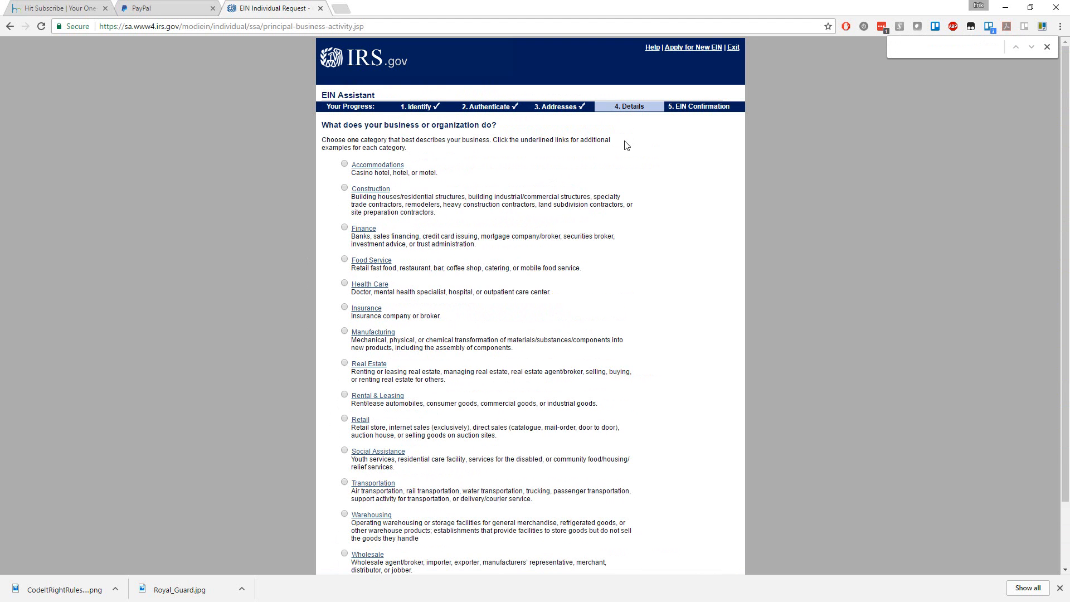
type("softear")
key("Escape")
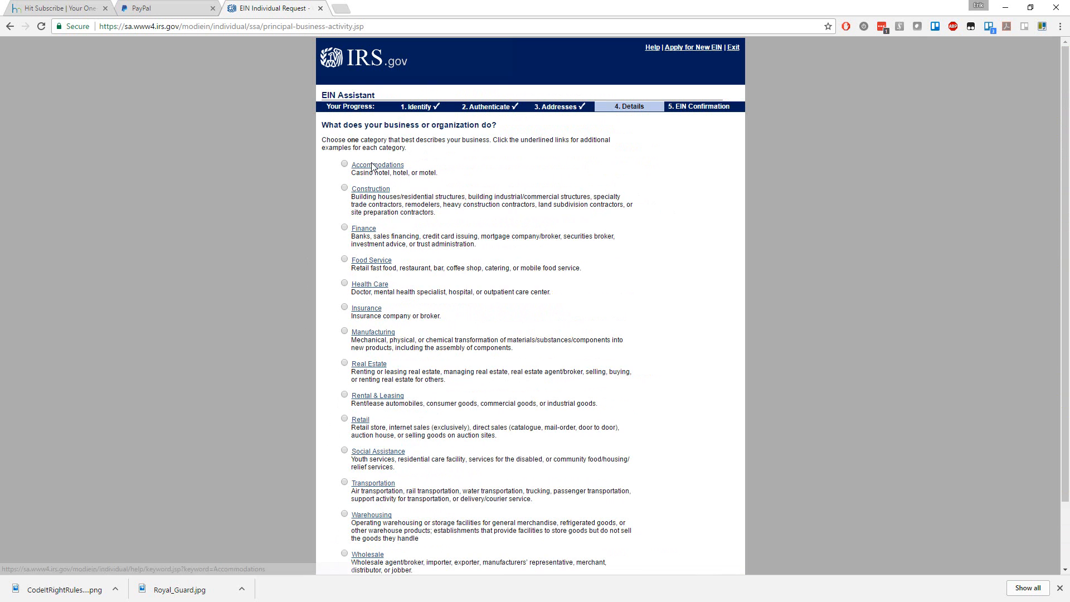
scroll(383, 190, "down", 1)
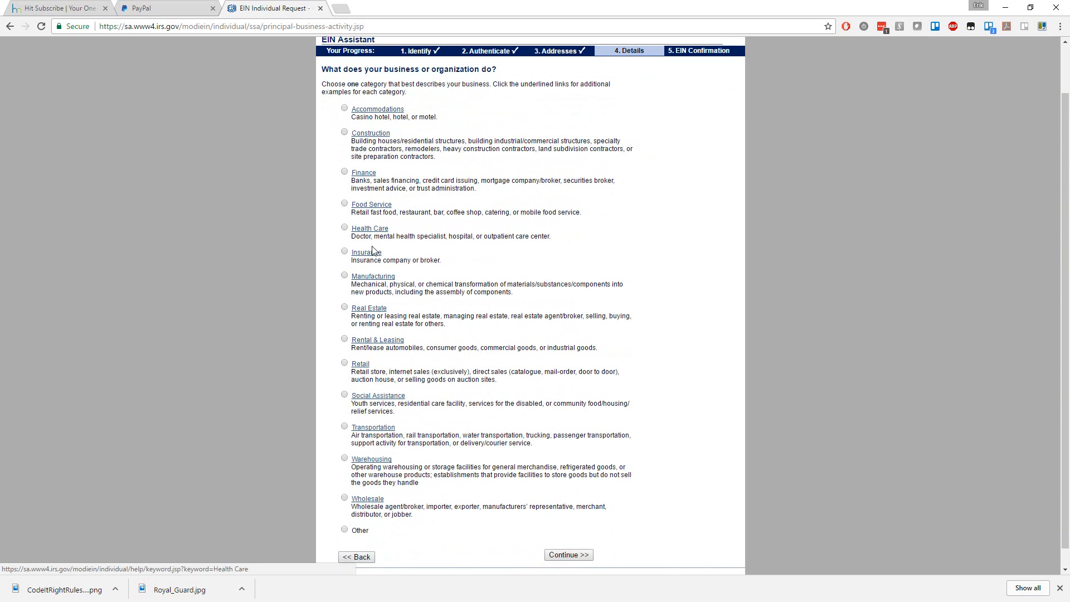
scroll(317, 245, "down", 1)
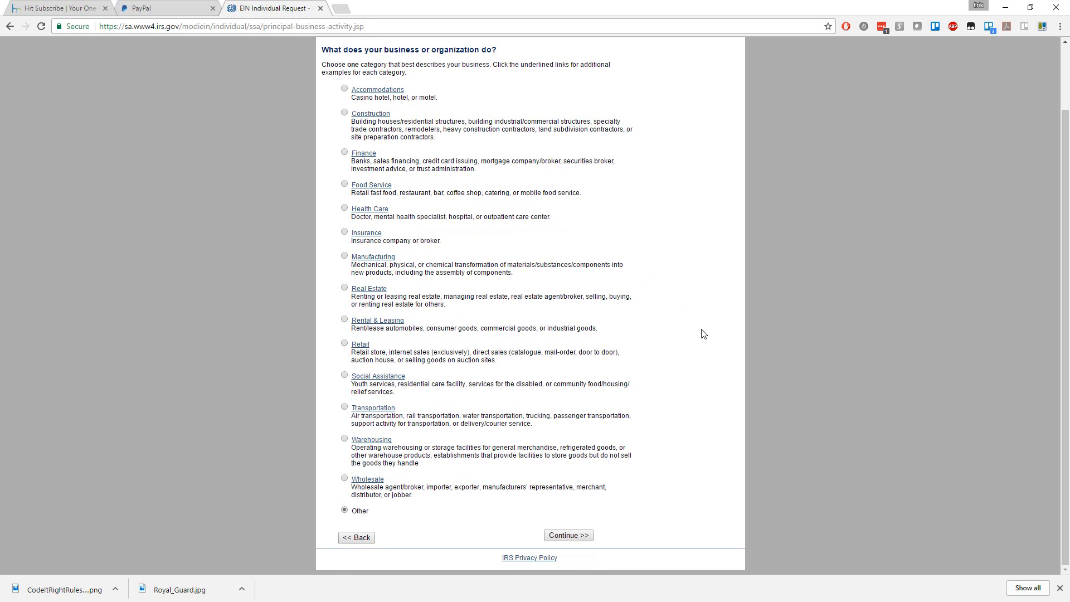
left_click(585, 537)
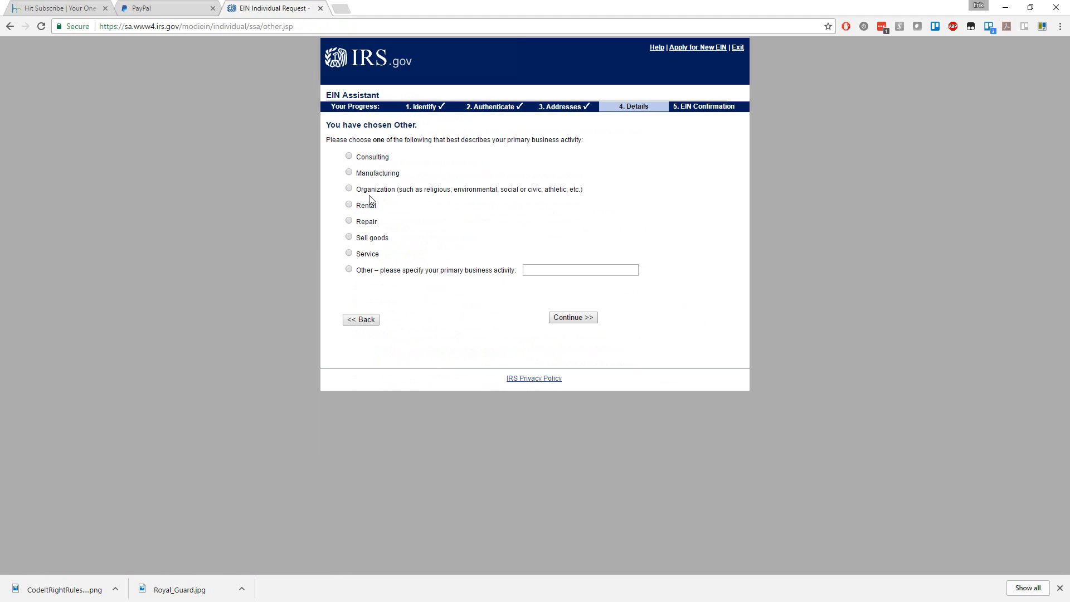
Pick Consulting, not Service, as the primary business activity and continue
left_click(349, 159)
left_click(348, 254)
left_click(349, 157)
left_click(588, 319)
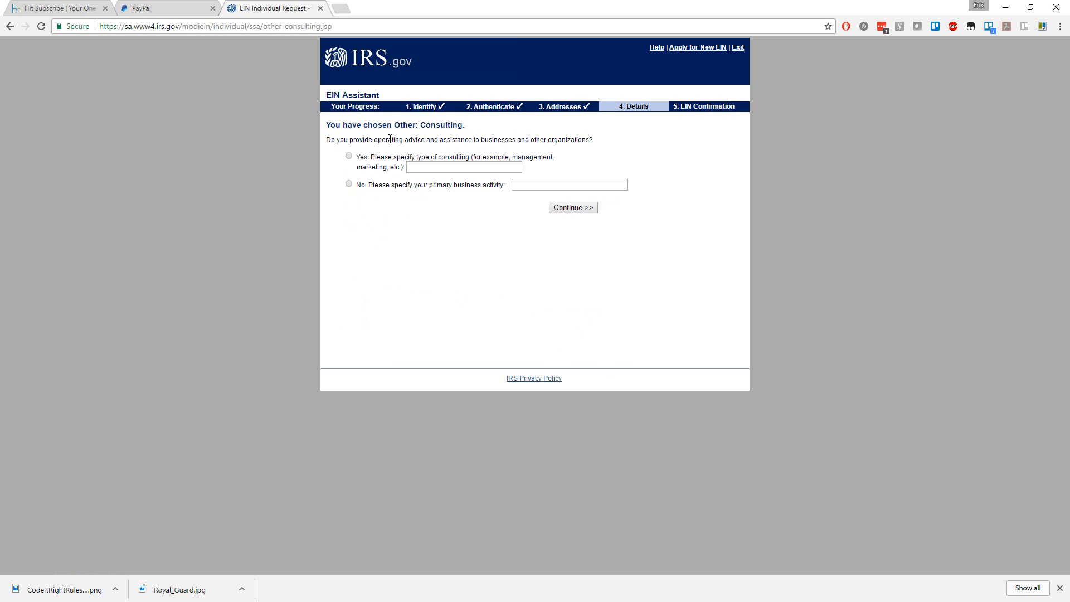
Answer Yes to providing advice, enter 'Content Marketing' as the consulting type, and continue
left_click_drag(355, 140, 596, 139)
left_click(481, 157)
left_click(349, 156)
left_click(457, 169)
type("Content Marketing")
key("Tab")
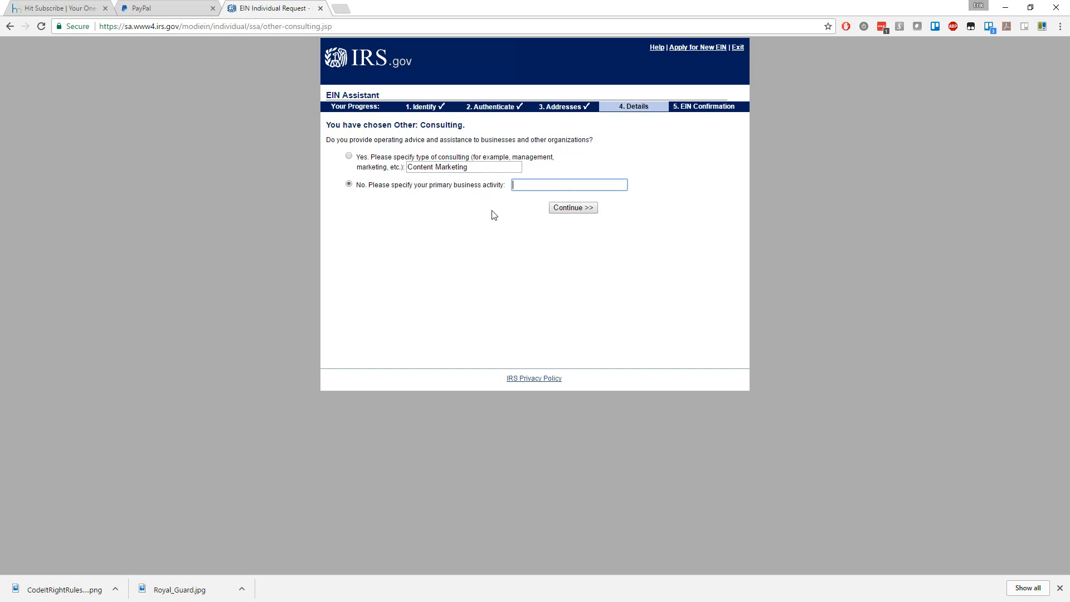
left_click(349, 157)
left_click(574, 208)
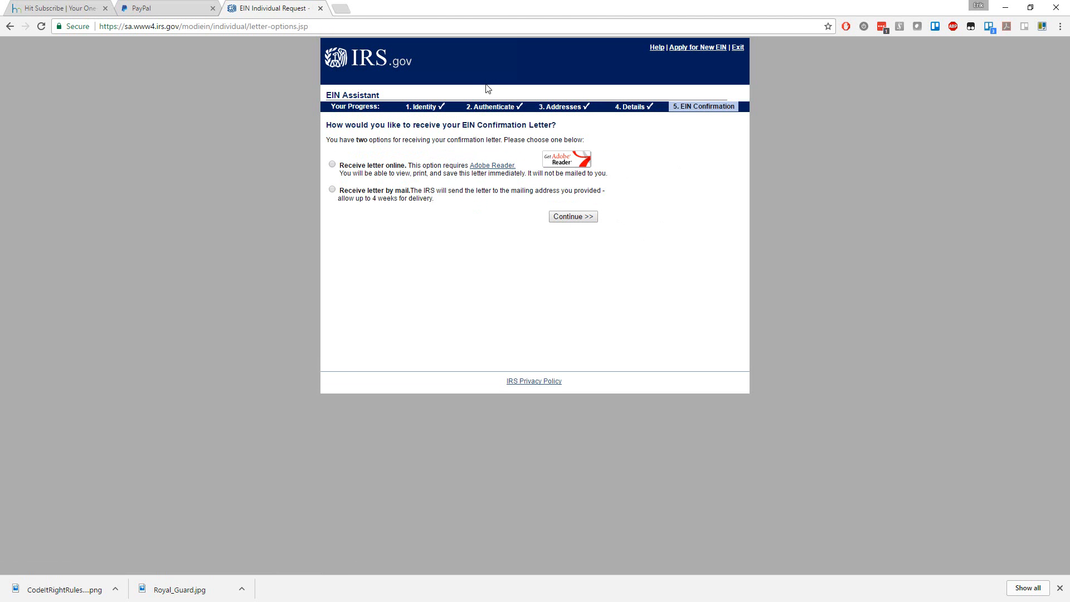
Choose to receive the letter online, review the summary, and submit the application
left_click(333, 166)
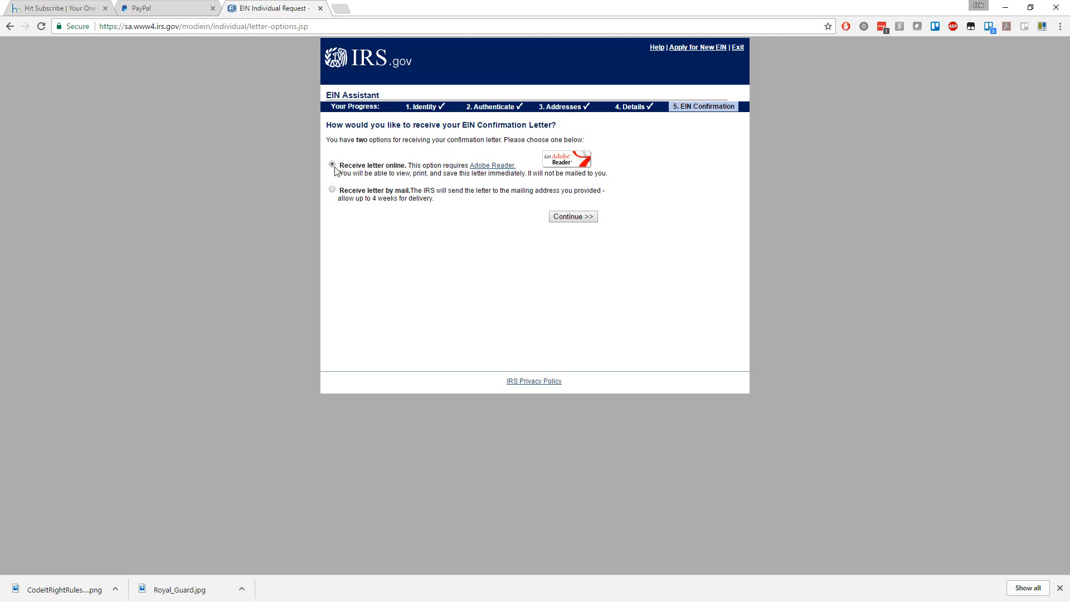
left_click(573, 217)
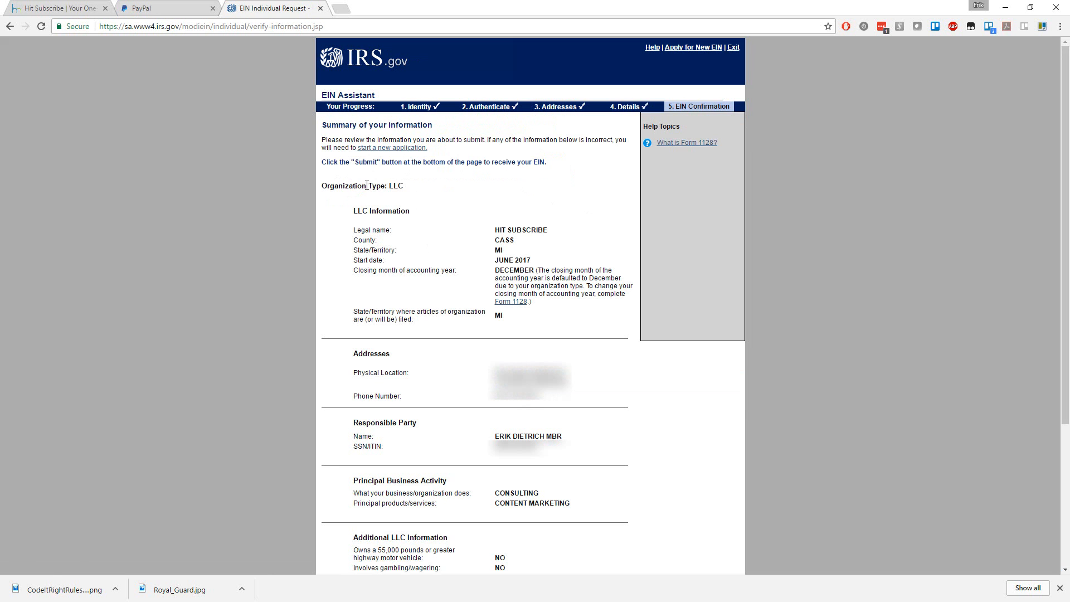
scroll(375, 161, "down", 3)
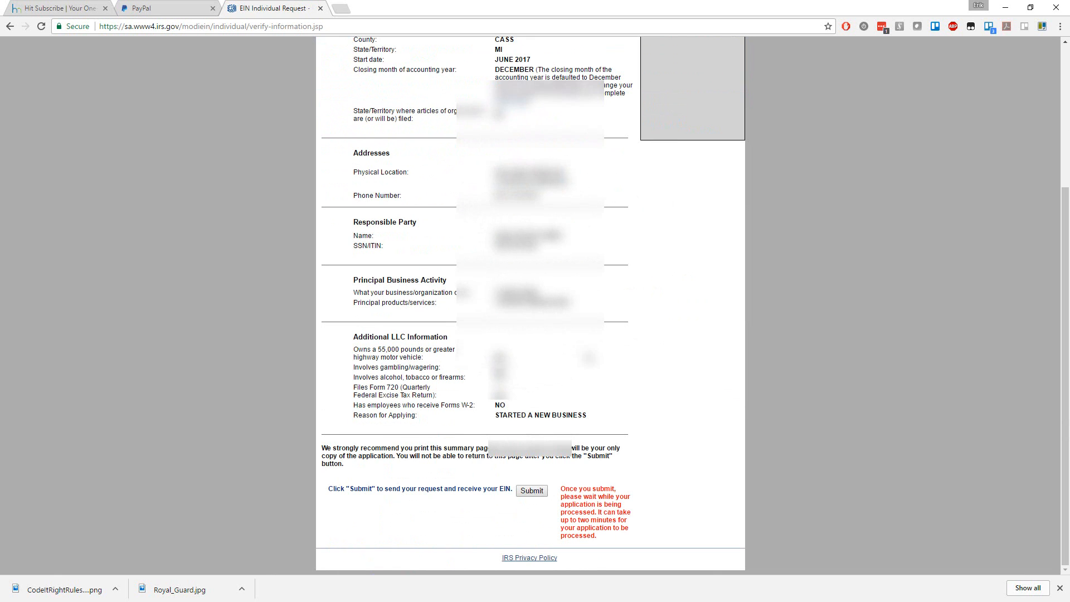
left_click(528, 492)
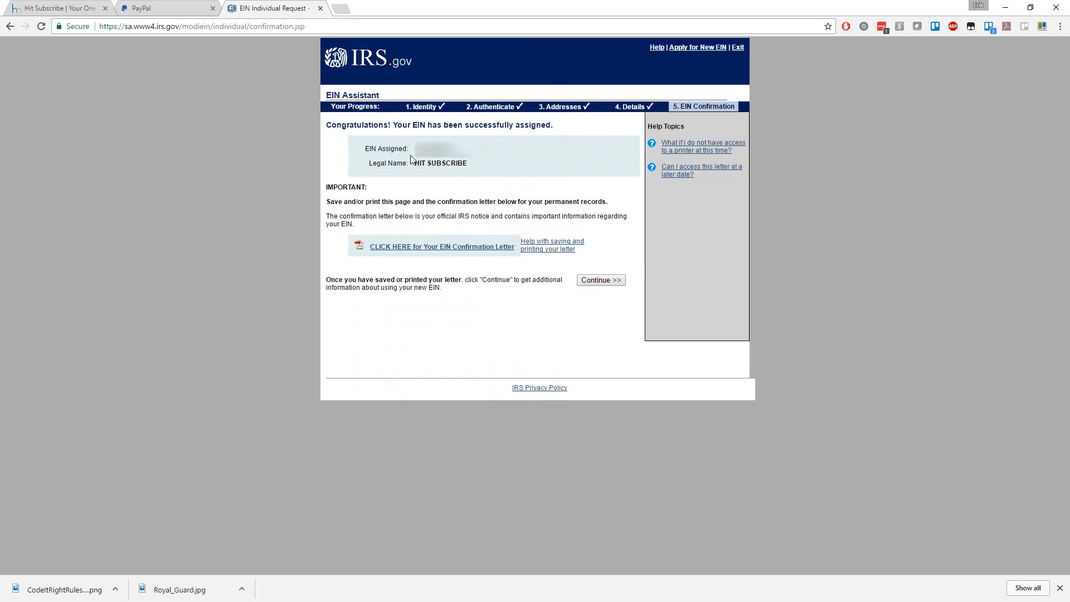
Highlight the new EIN, view the CP 575 B confirmation letter PDF, then close it
left_click_drag(415, 148, 472, 155)
left_click(487, 252)
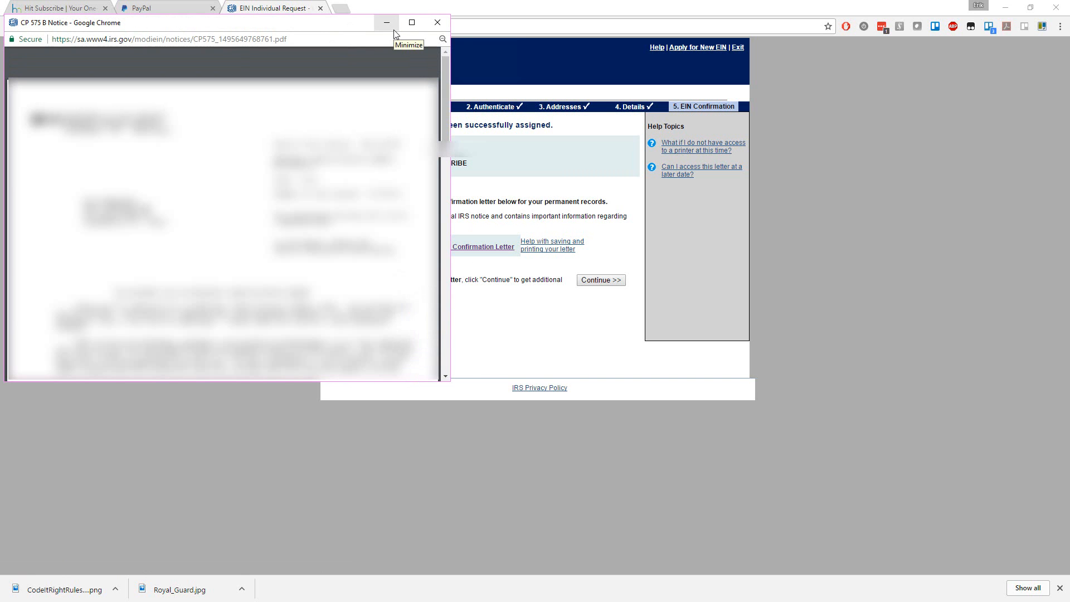
mouse_move(304, 67)
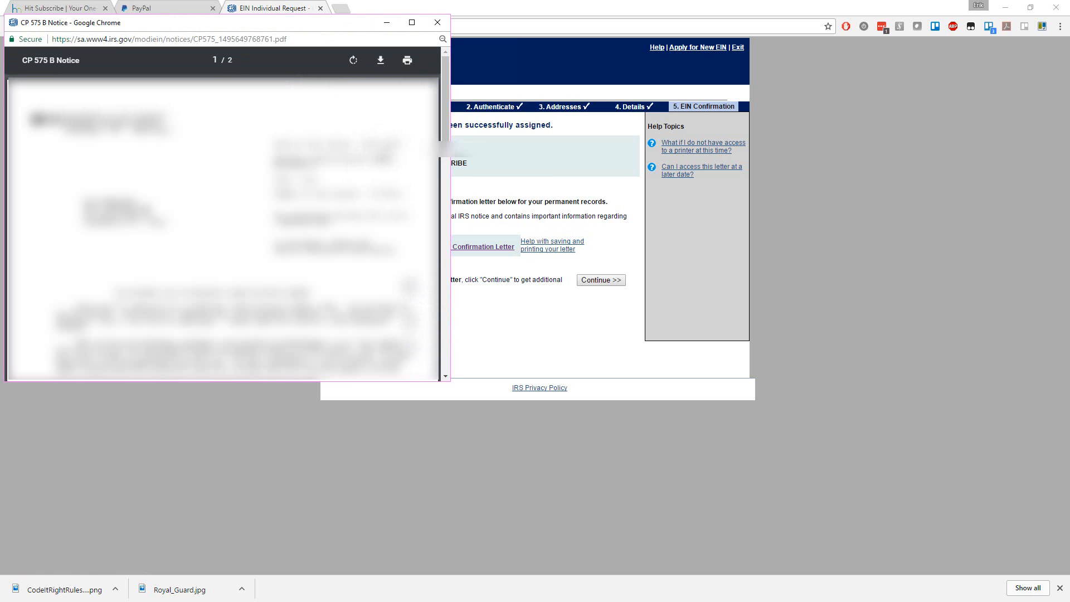
scroll(223, 223, "down", 5)
left_click(438, 23)
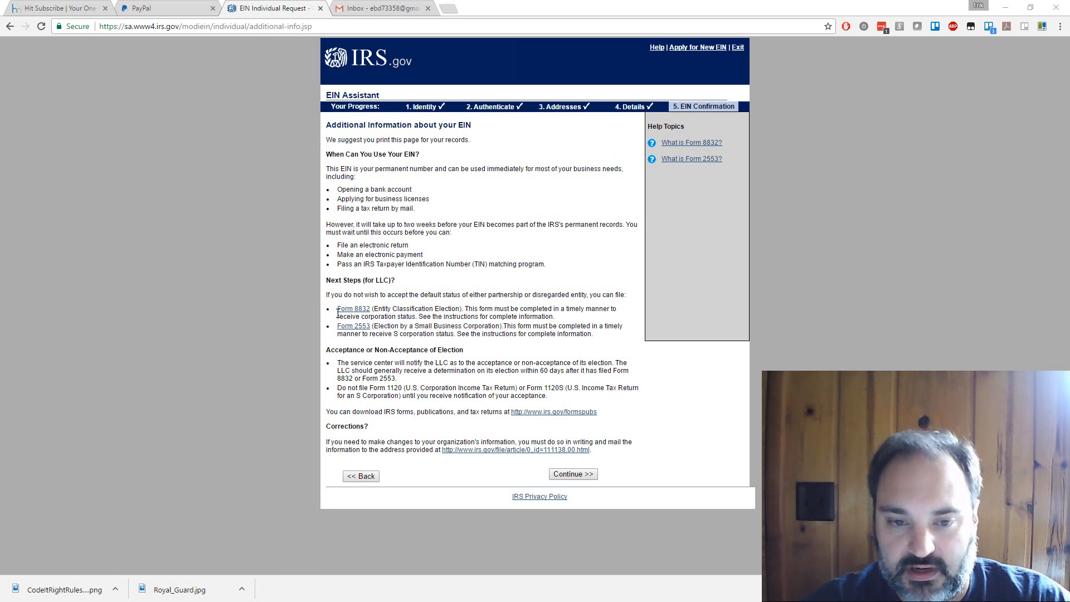
Review the Form 8832 and Form 2553 next steps, then finish the EIN Assistant session
left_click_drag(336, 309, 609, 335)
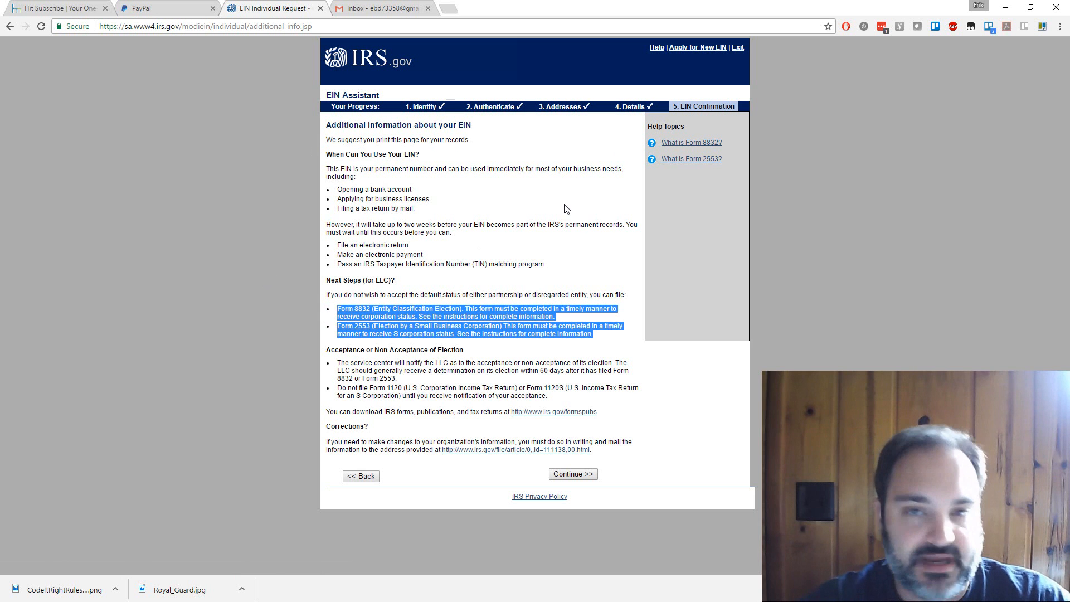
left_click(424, 234)
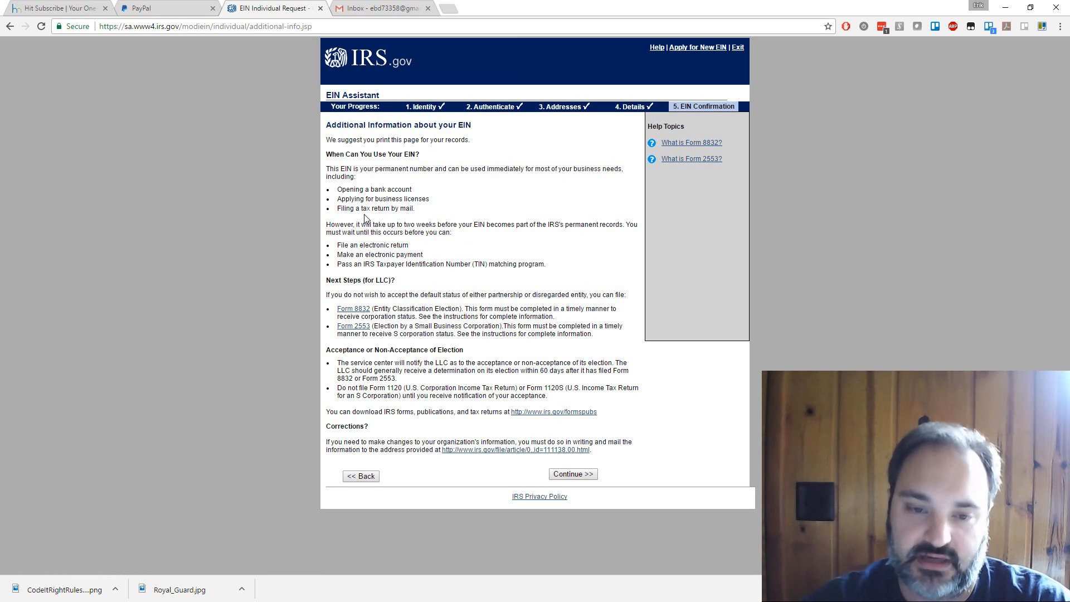
left_click(564, 478)
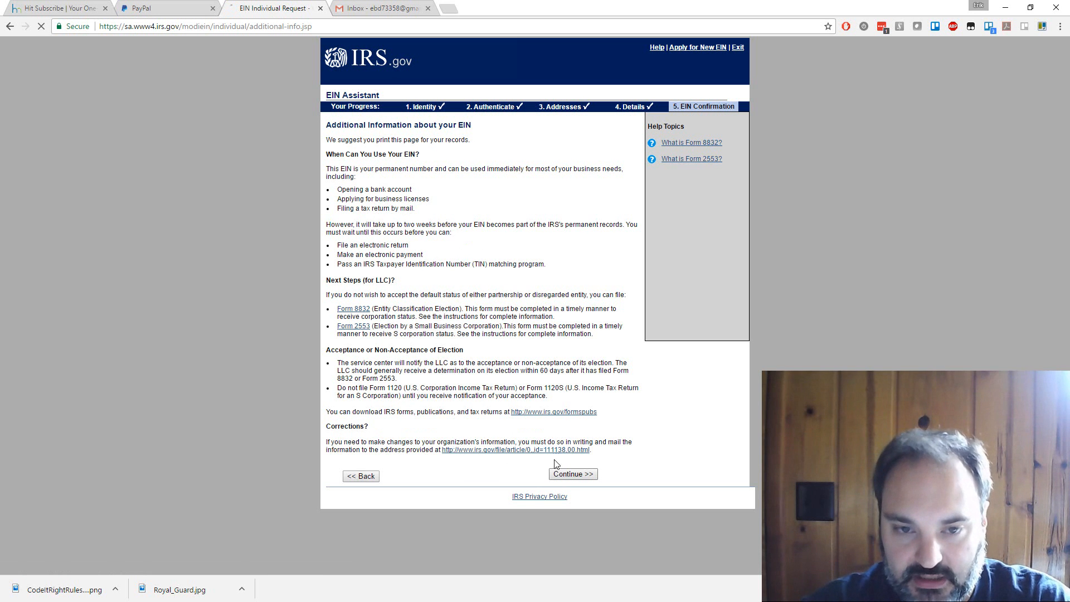